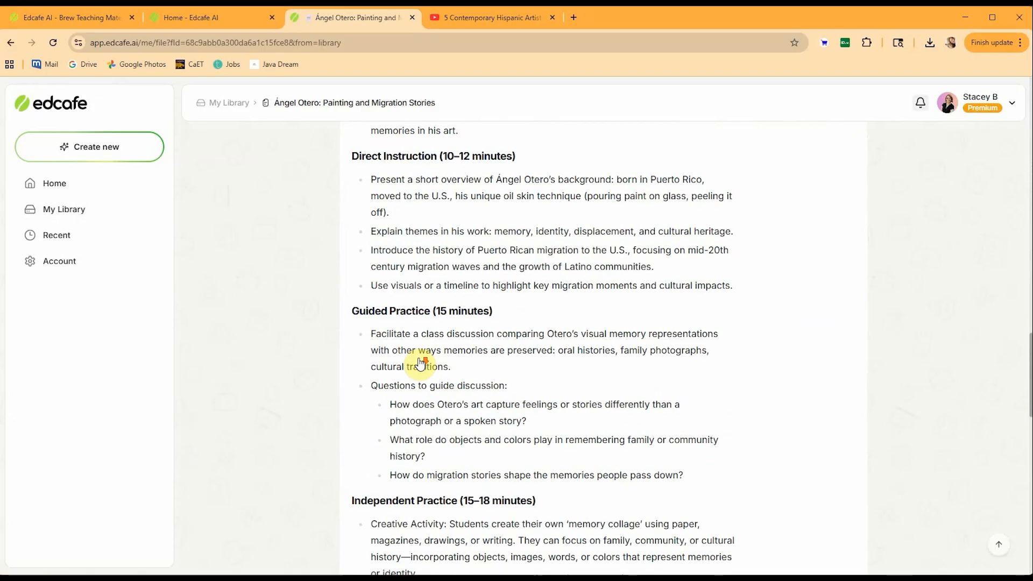
Open the "Ángel Otero: Painting and Migration Stories" lesson plan from the library and read through its sections.
{"action": "scroll", "coordinate": [420, 359], "scroll_direction": "up", "scroll_amount": 15}
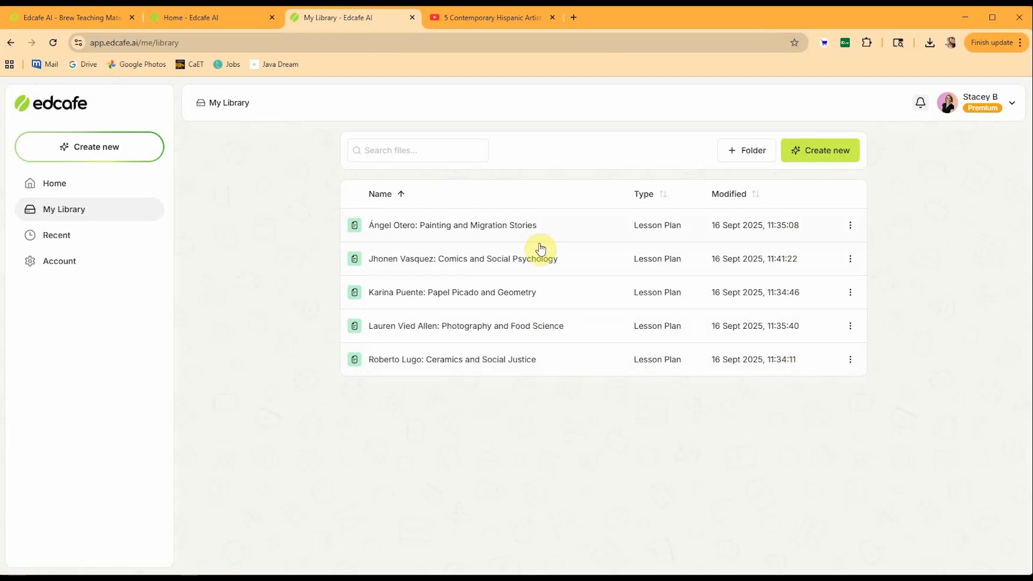
{"action": "left_click", "coordinate": [526, 225]}
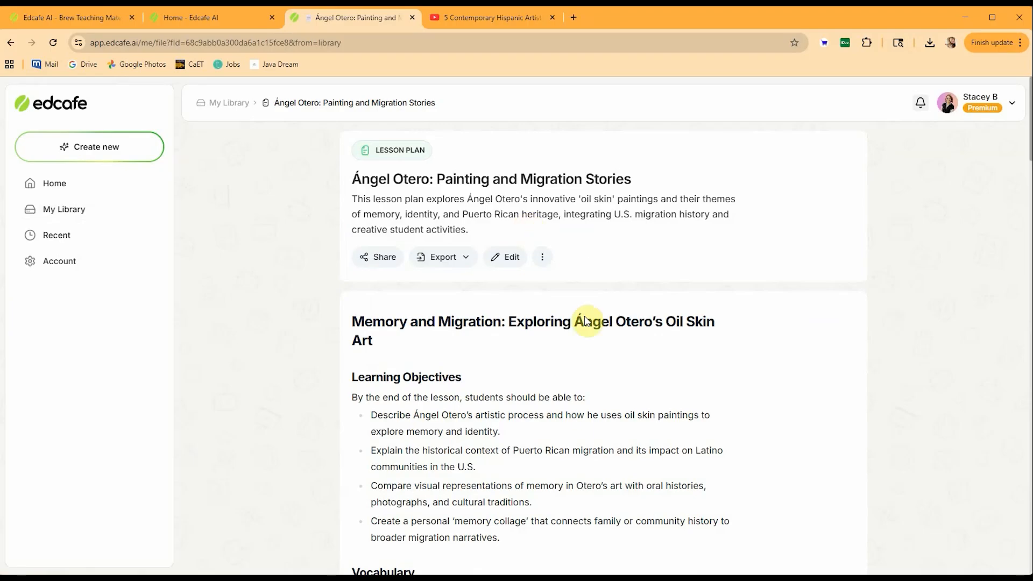
{"action": "scroll", "coordinate": [422, 362], "scroll_direction": "down", "scroll_amount": 1}
{"action": "scroll", "coordinate": [422, 363], "scroll_direction": "down", "scroll_amount": 5}
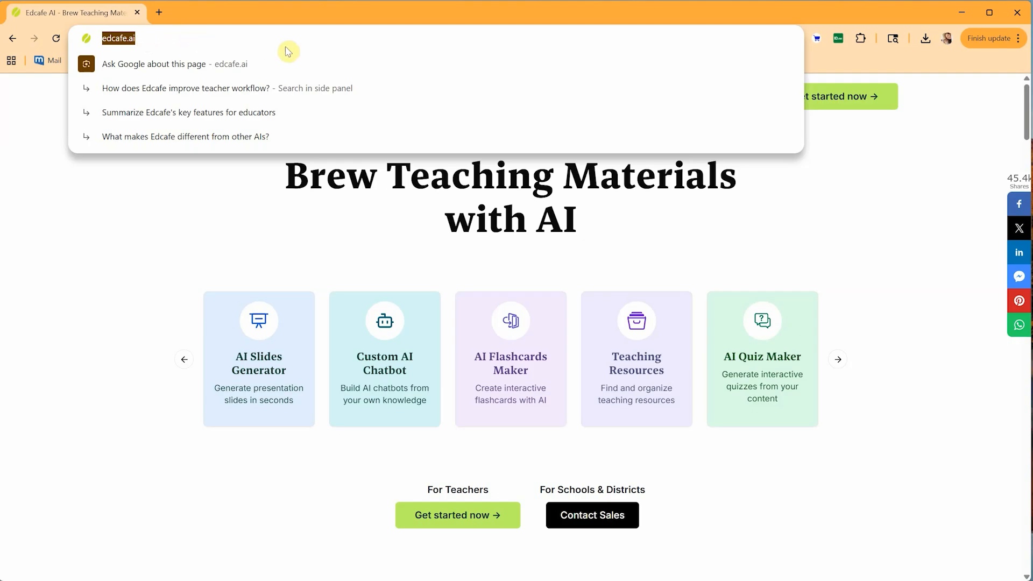
Start signing up for an Edcafe account by email and submit the name, email, password and organization details.
{"action": "left_click", "coordinate": [860, 157]}
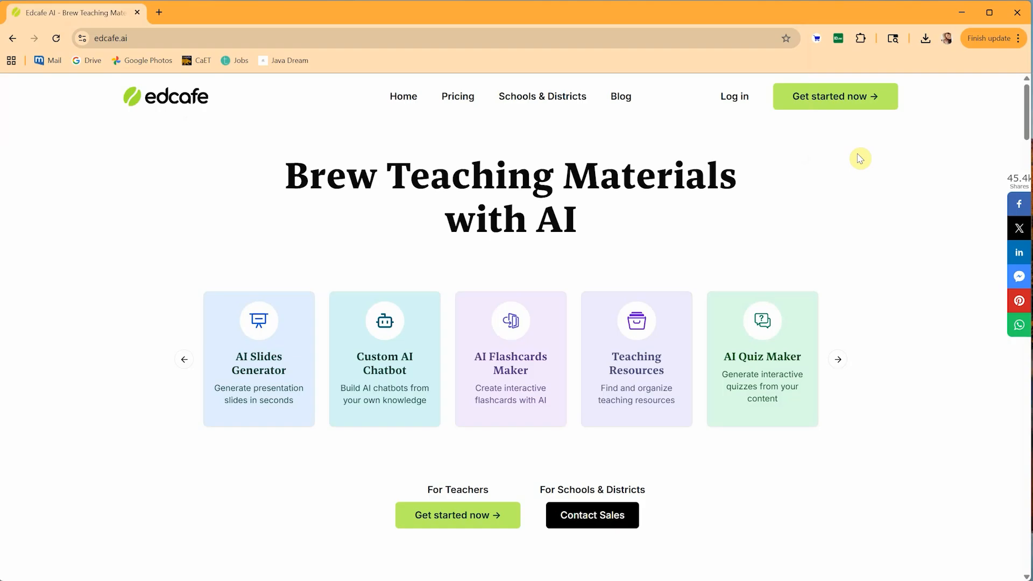
{"action": "left_click", "coordinate": [849, 100]}
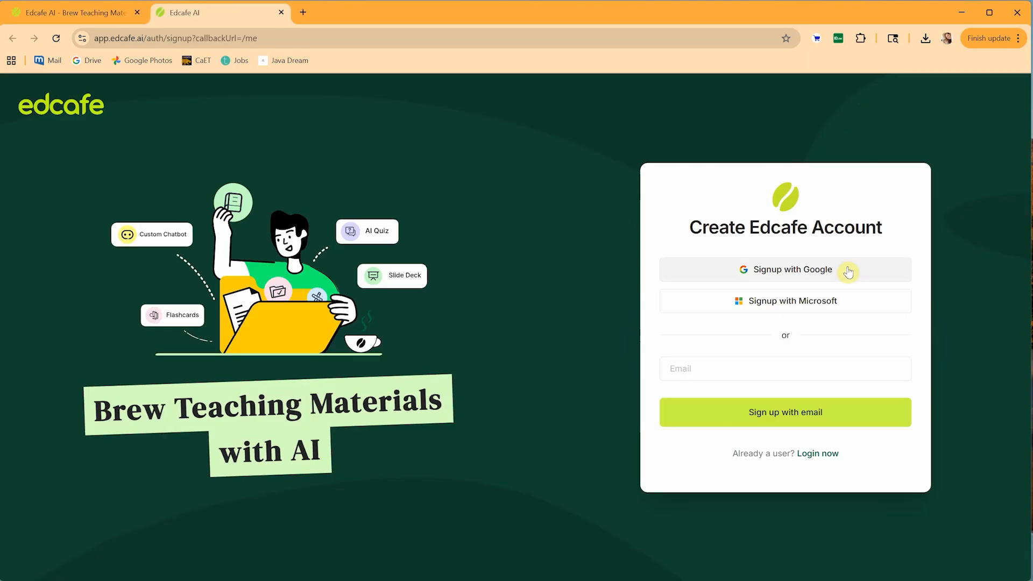
{"action": "left_click", "coordinate": [795, 414]}
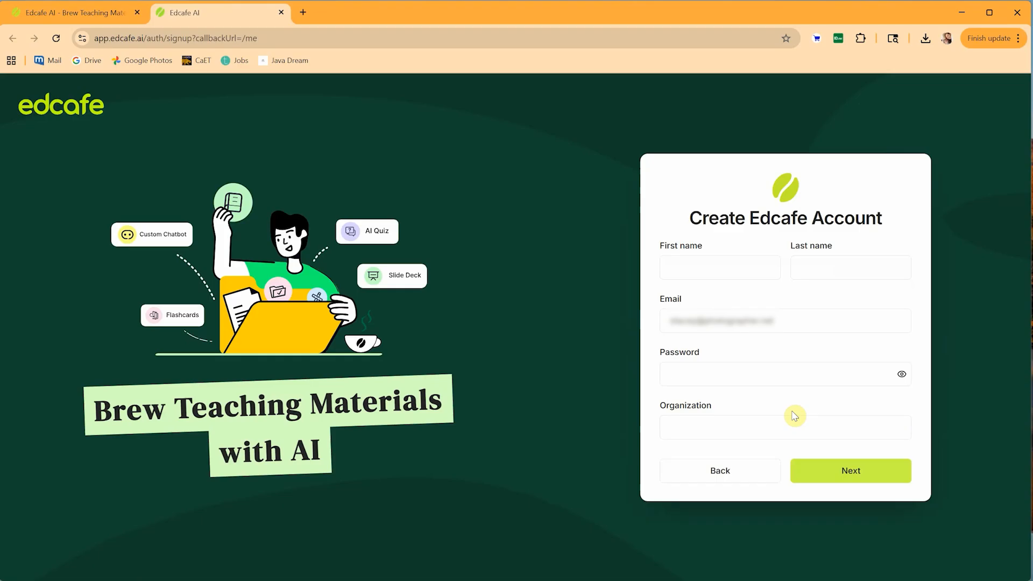
{"action": "left_click", "coordinate": [856, 473]}
Set the profession to Educator (K-12) and the referral source to Other Edcafe users, then finish signing up.
{"action": "left_click", "coordinate": [895, 272]}
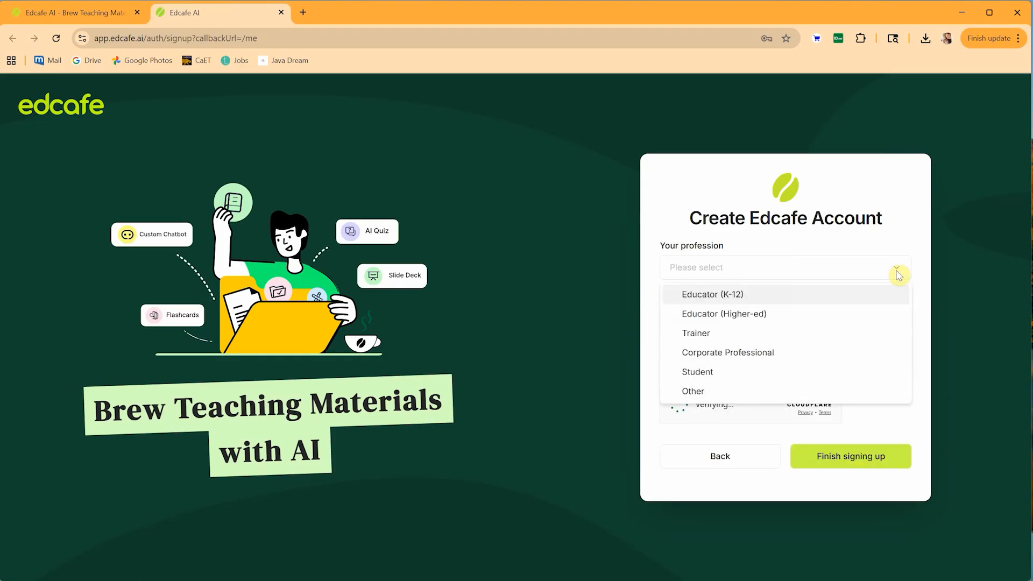
{"action": "left_click", "coordinate": [892, 305]}
{"action": "left_click", "coordinate": [899, 320]}
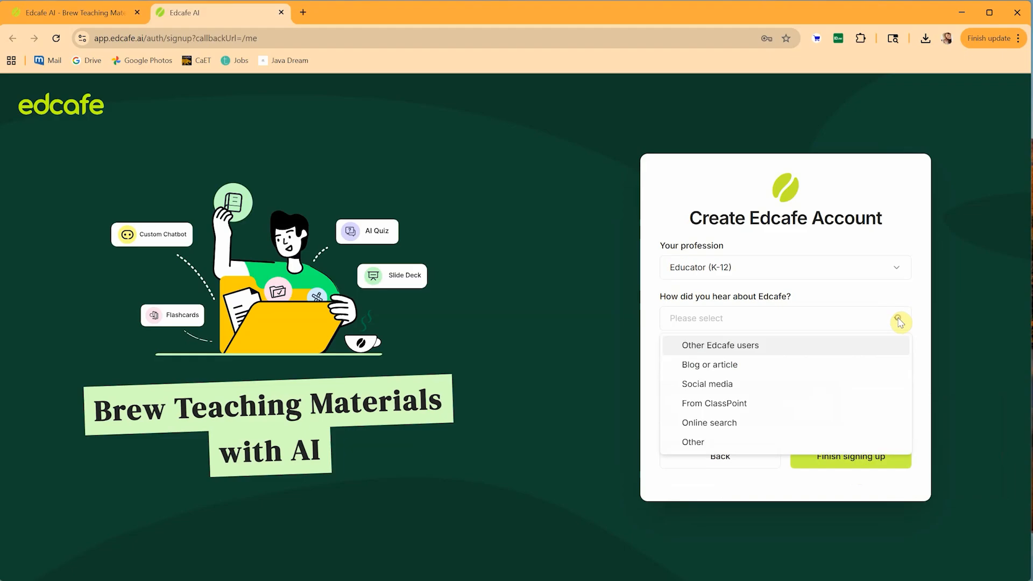
{"action": "left_click", "coordinate": [736, 347]}
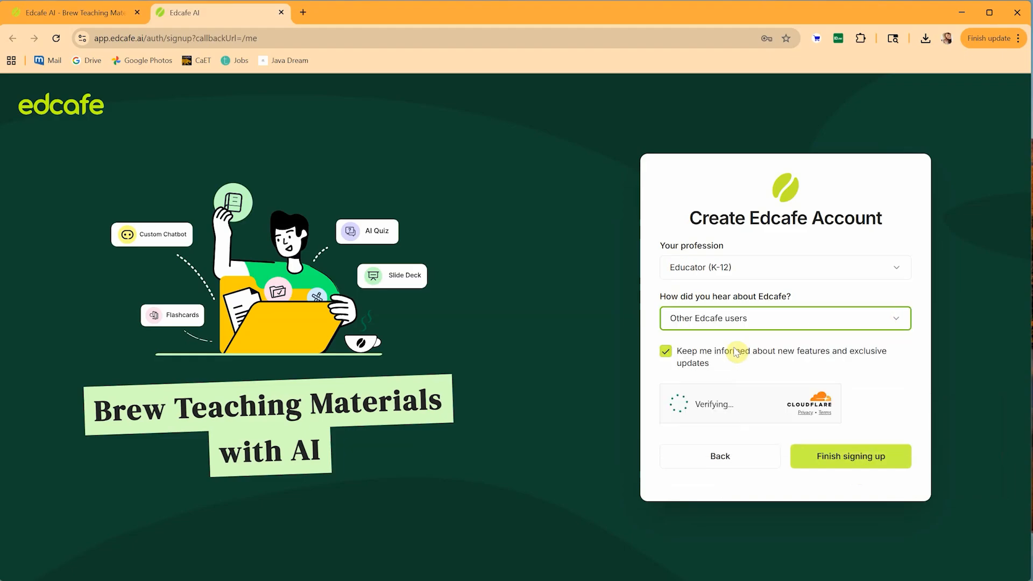
{"action": "left_click", "coordinate": [863, 464]}
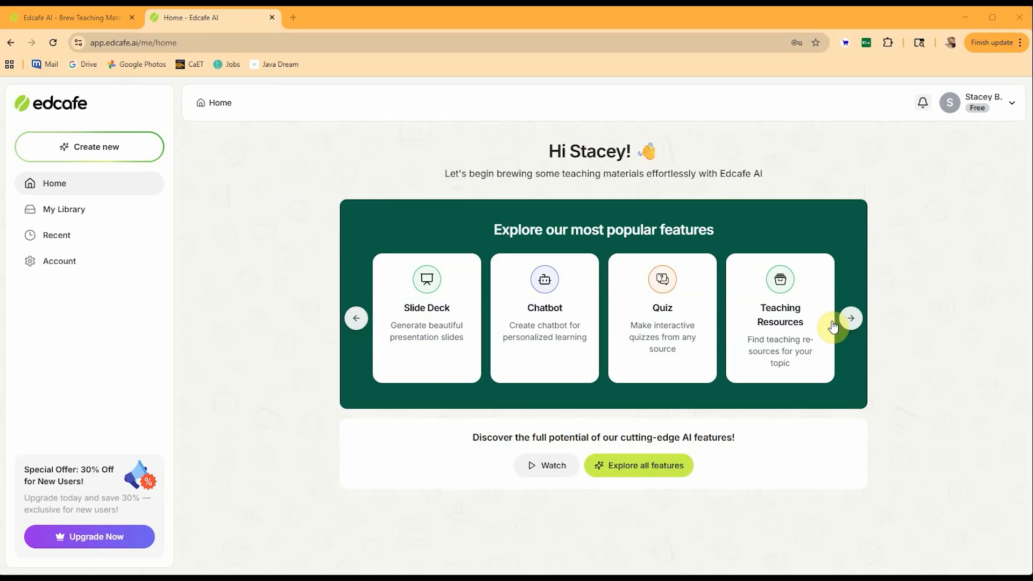
Browse through the popular features shown on the home page.
{"action": "left_click", "coordinate": [850, 320]}
{"action": "left_click", "coordinate": [851, 320]}
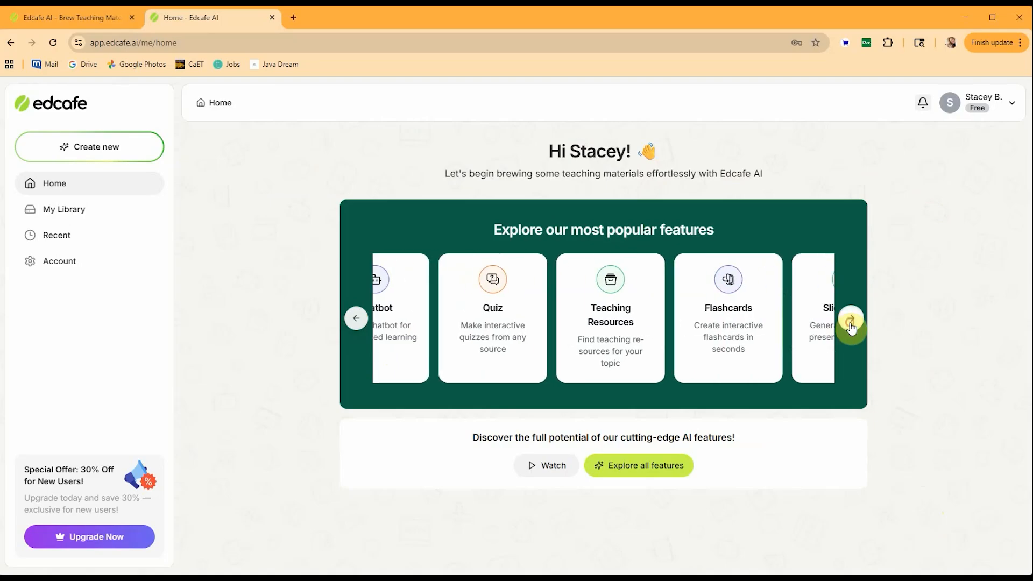
{"action": "left_click", "coordinate": [851, 320]}
{"action": "left_click", "coordinate": [850, 320]}
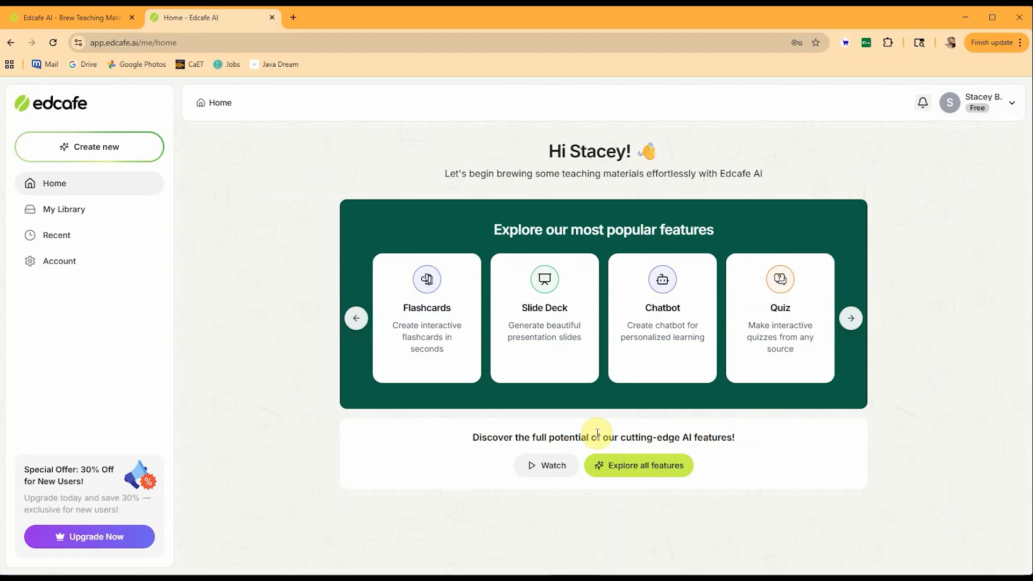
View the introductory video window and the full list of creation tools, closing each one.
{"action": "left_click", "coordinate": [542, 470]}
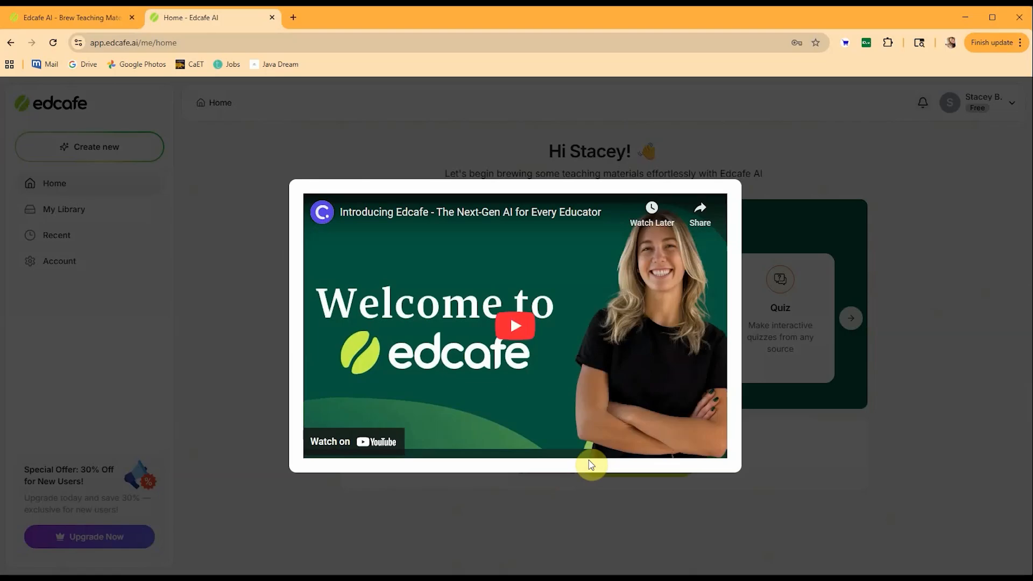
{"action": "left_click", "coordinate": [562, 474]}
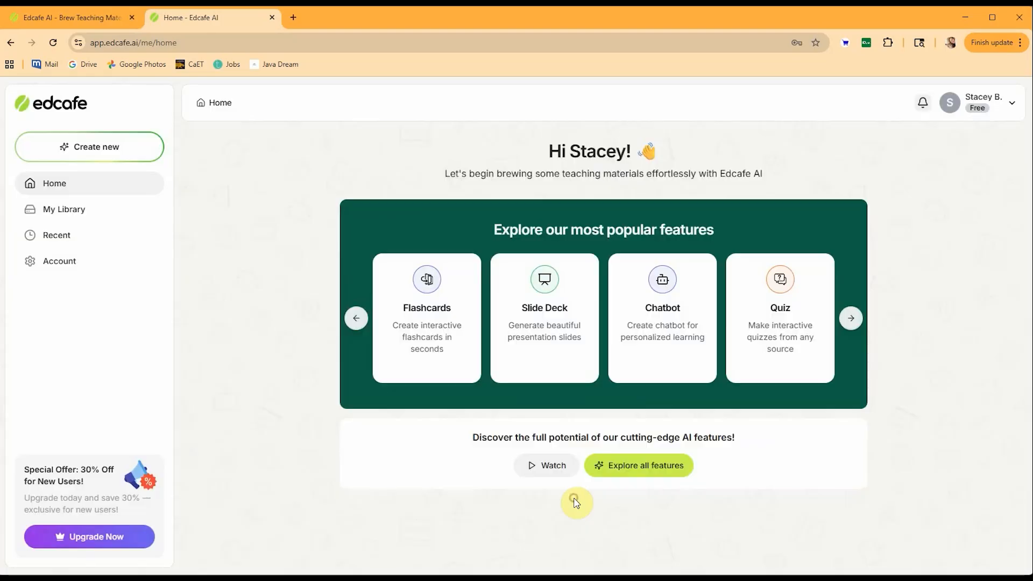
{"action": "left_click", "coordinate": [643, 466]}
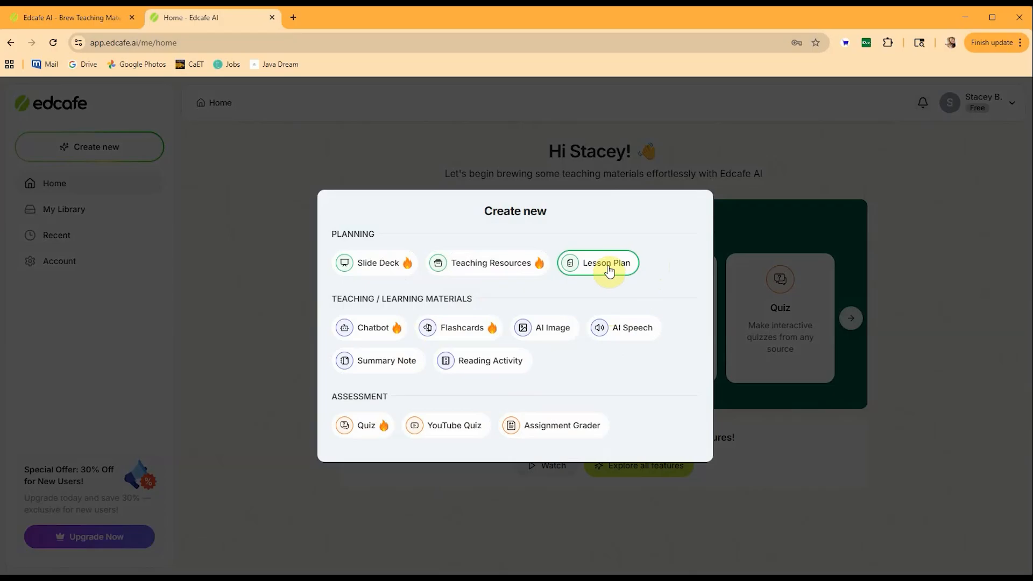
{"action": "left_click", "coordinate": [741, 504]}
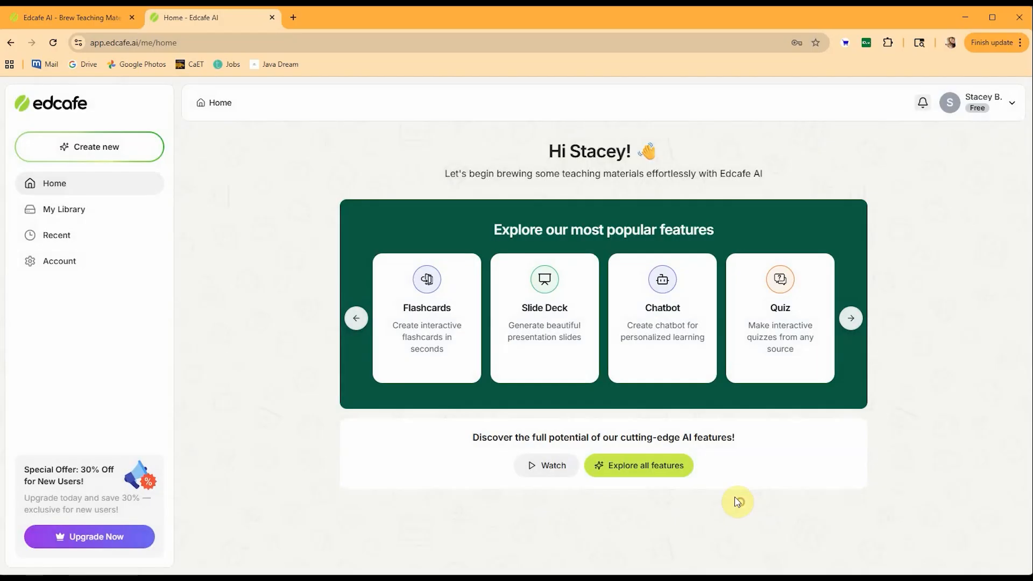
Start a new lesson plan with the topic "papel picado and geometry".
{"action": "left_click", "coordinate": [114, 149]}
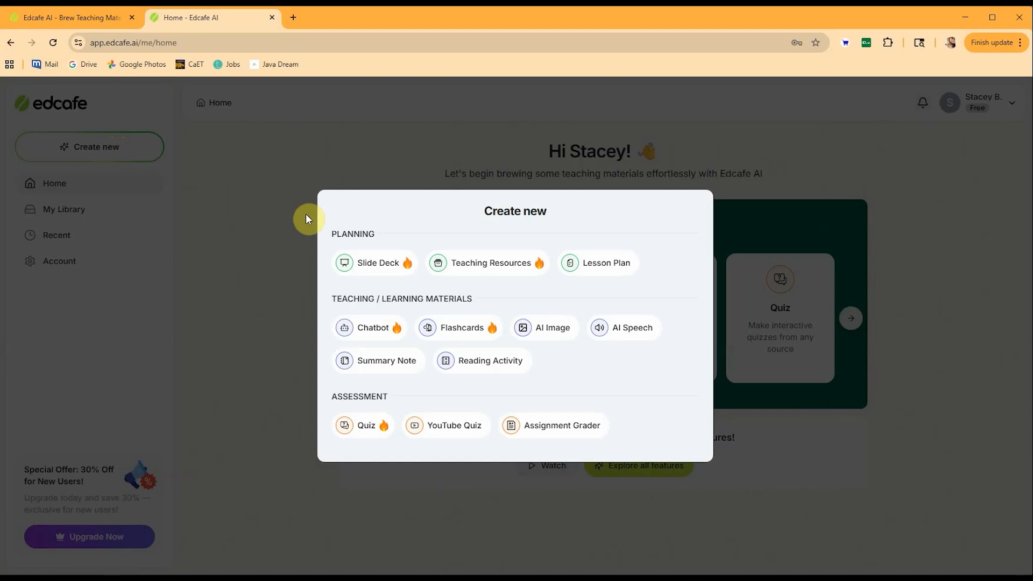
{"action": "left_click", "coordinate": [610, 265]}
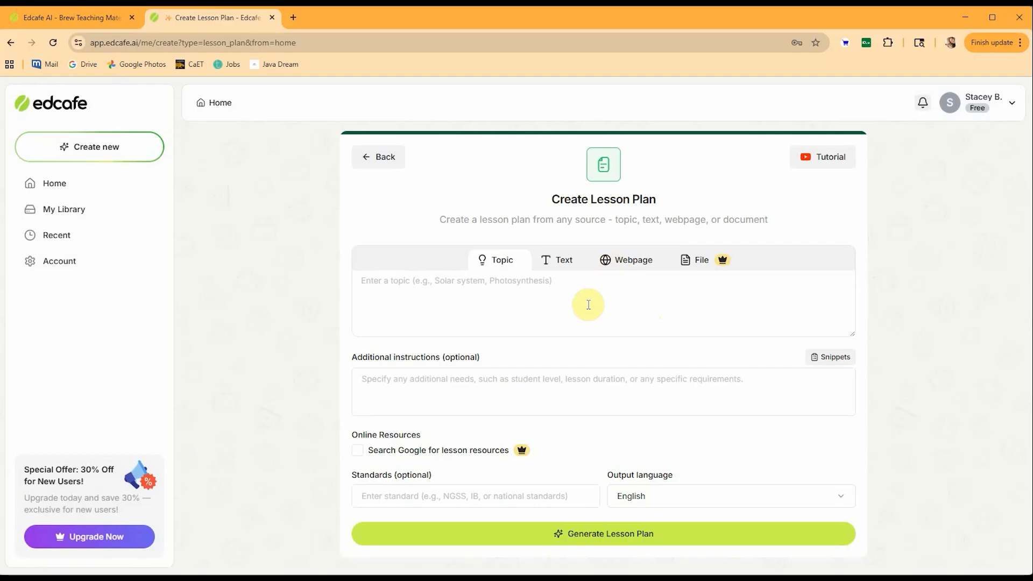
{"action": "left_click", "coordinate": [451, 290]}
{"action": "type", "text": "papel picado"}
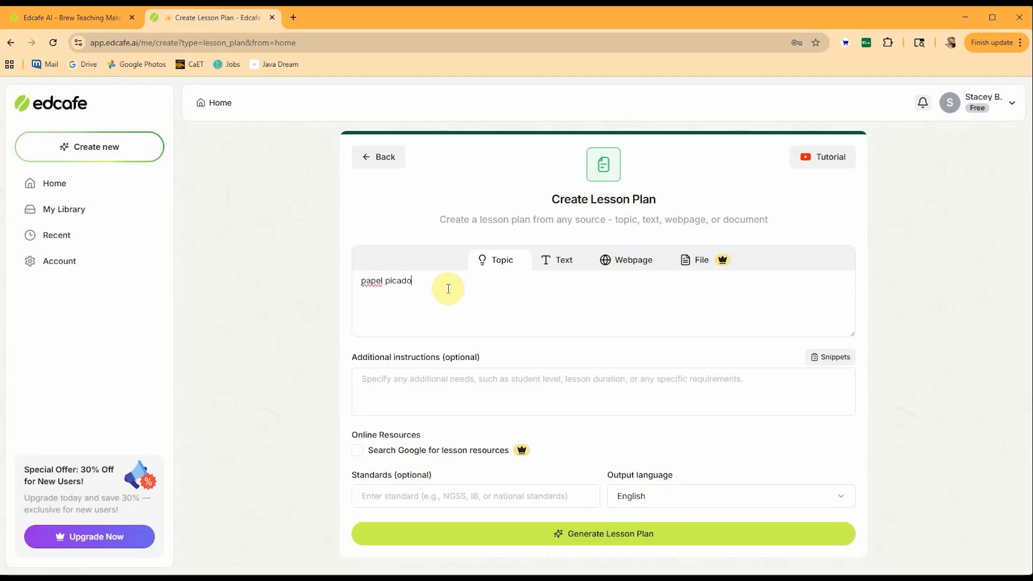
{"action": "type", "text": " and geometry"}
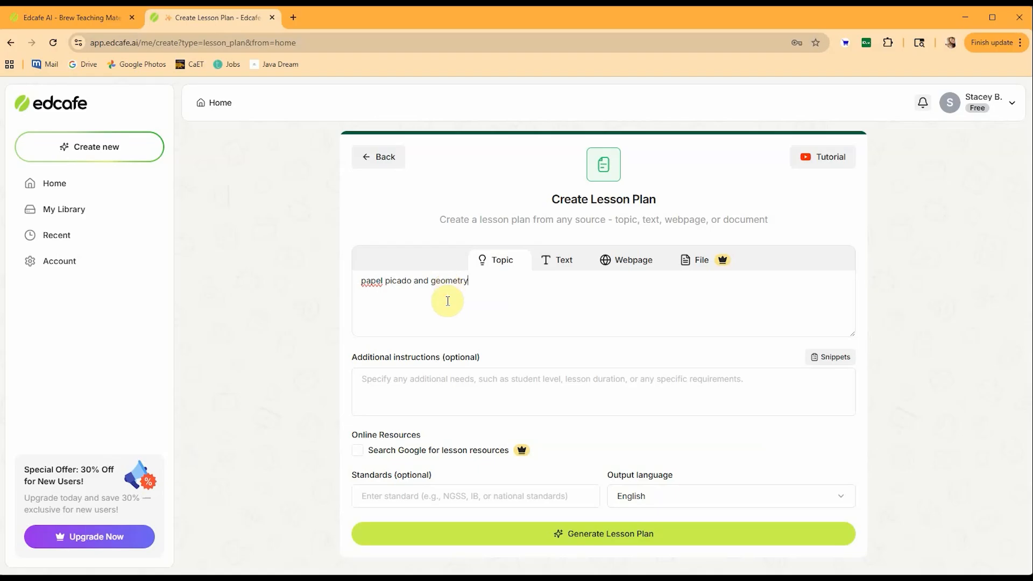
Add instructions on symmetry and repetition, Karina Puente's papel picado designs and detailed steps for students' math-patterned artwork, and generate the plan in English.
{"action": "left_click", "coordinate": [405, 377]}
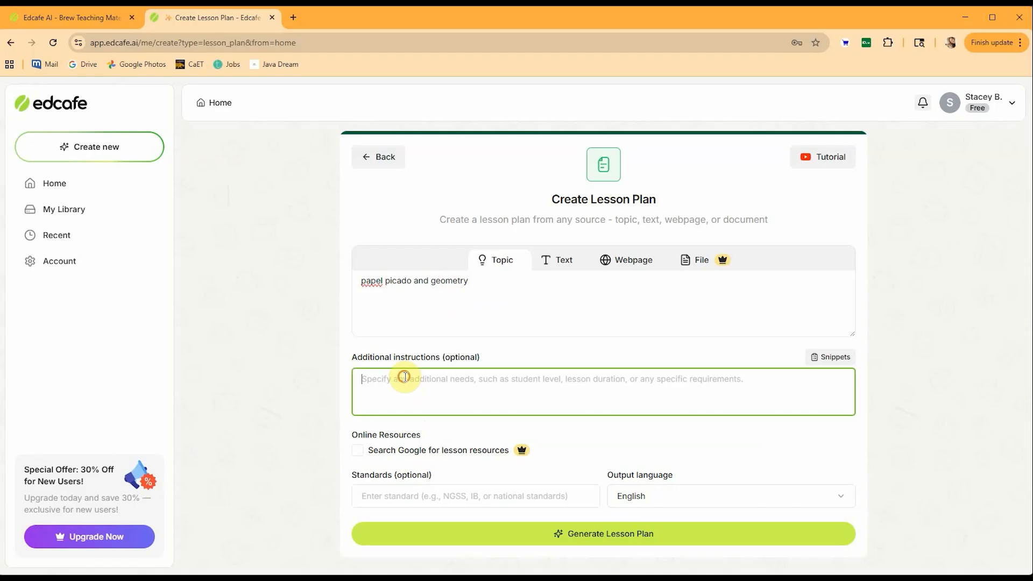
{"action": "type", "text": "Explore geometry through symmetry and repetition. Use Karina Puente's papel picado designs as inspiration. Guide students in the creation of their own math-patterned artwork with detailed steps."}
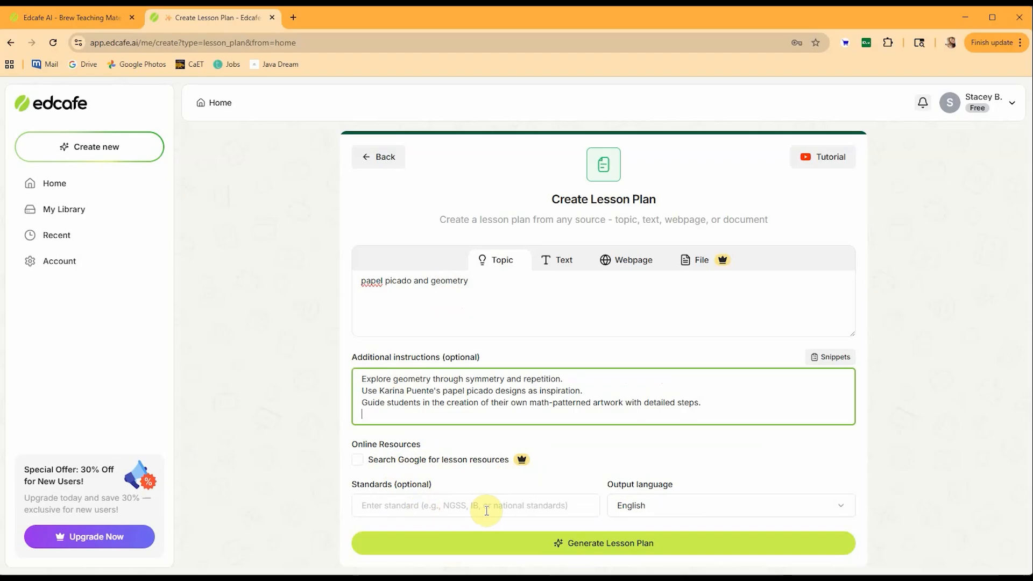
{"action": "left_click", "coordinate": [845, 509]}
{"action": "left_click", "coordinate": [848, 511]}
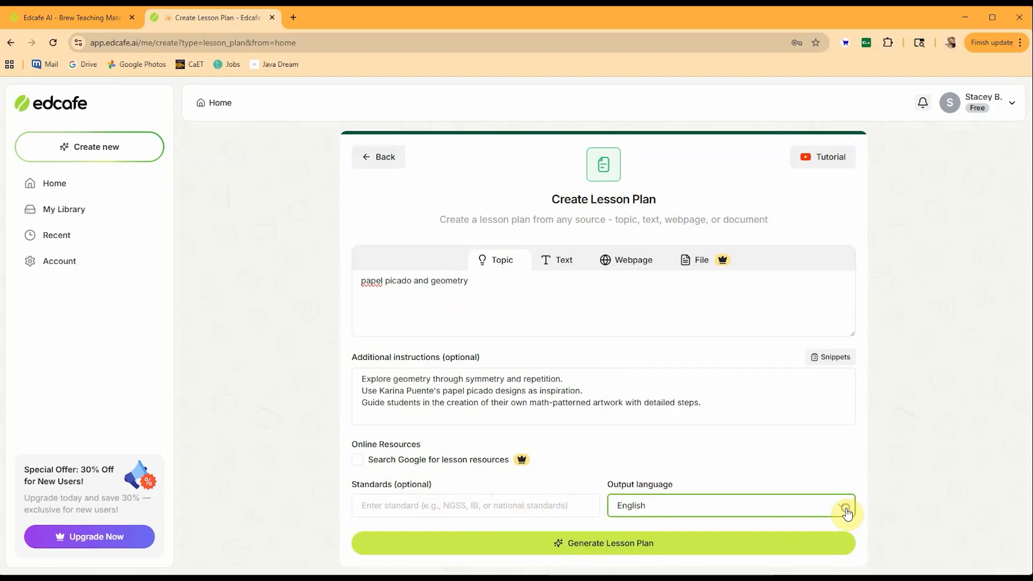
{"action": "left_click", "coordinate": [656, 546]}
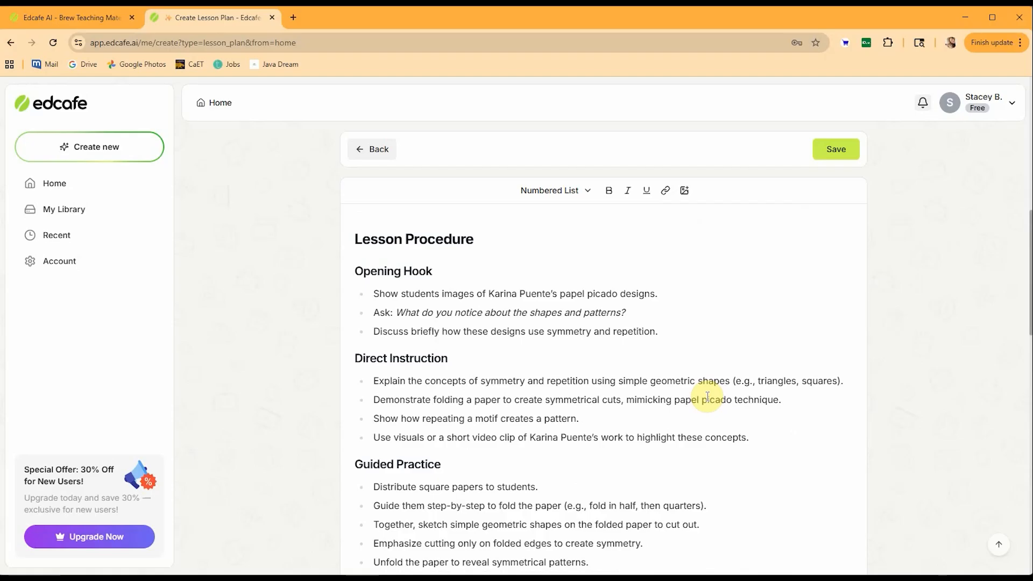
Replace "Ask" with "Write on the board" in the second bullet of the Opening Hook section.
{"action": "scroll", "coordinate": [708, 397], "scroll_direction": "up", "scroll_amount": 1}
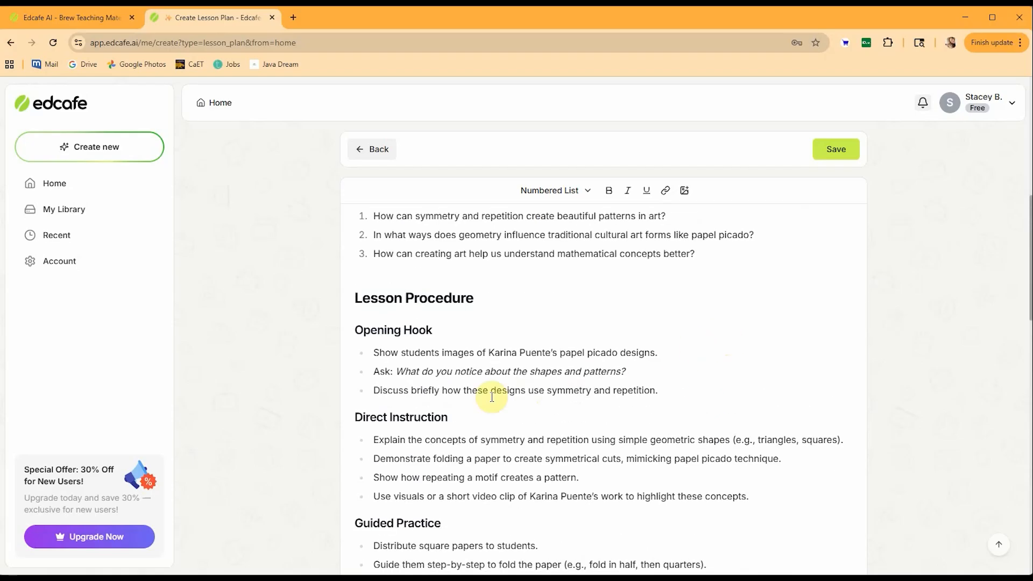
{"action": "left_click", "coordinate": [389, 372]}
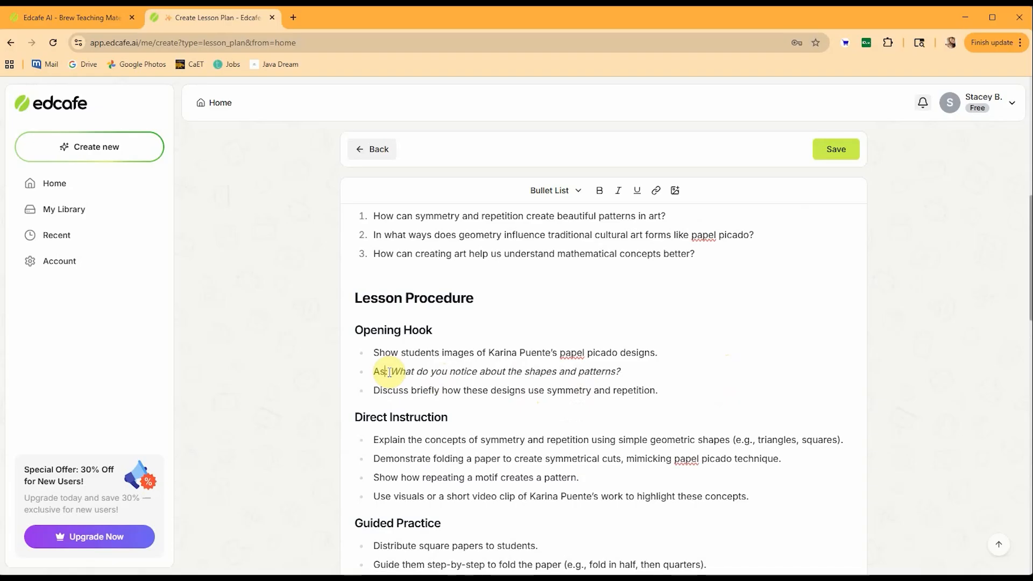
{"action": "key", "text": "BackSpace"}
{"action": "key", "text": "BackSpace"}
{"action": "key", "text": "BackSpace"}
{"action": "type", "text": "Write on the"}
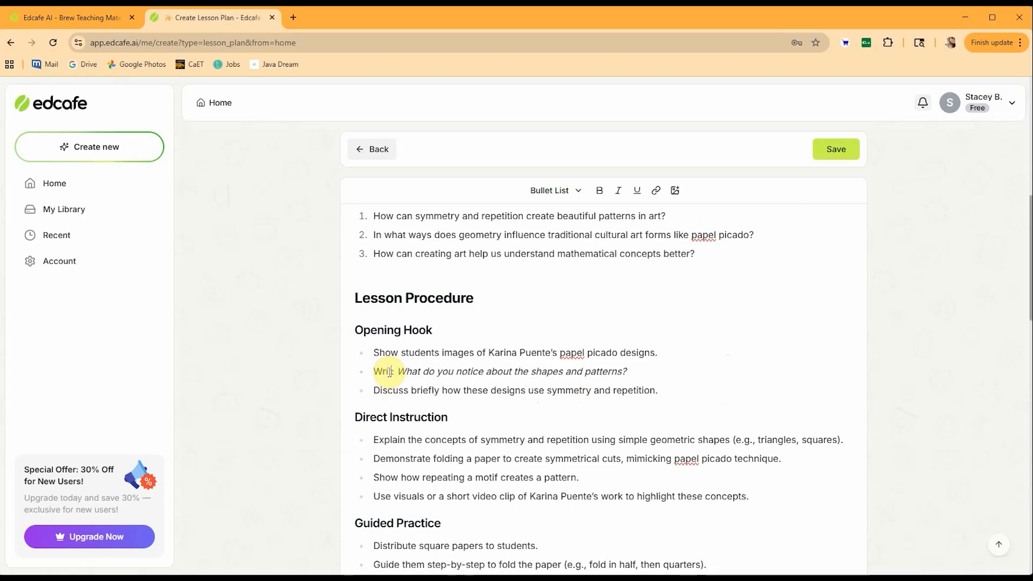
{"action": "type", "text": " board"}
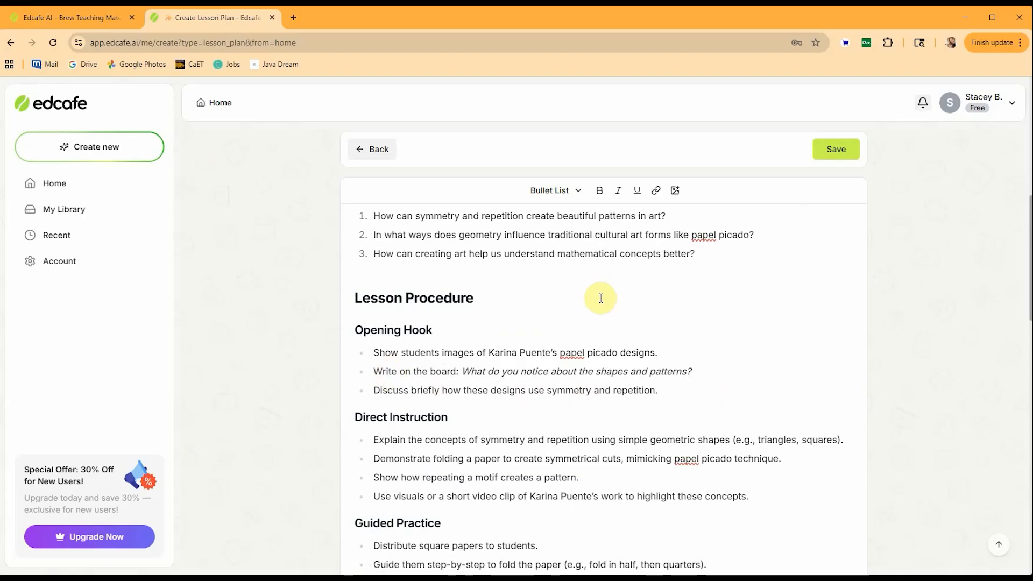
Return to the lesson plan setup and view the text, webpage and file source options.
{"action": "scroll", "coordinate": [599, 295], "scroll_direction": "up", "scroll_amount": 1}
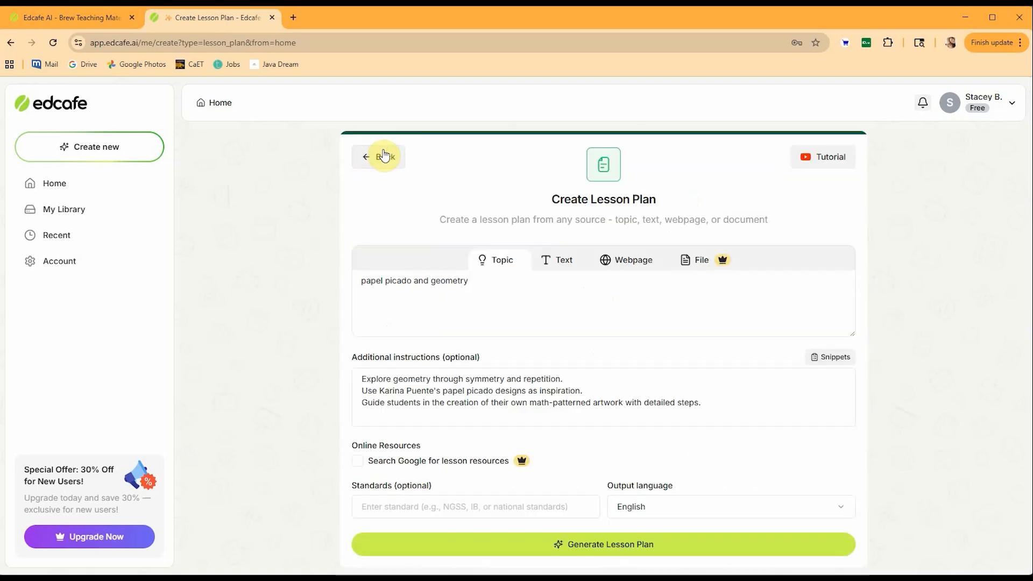
{"action": "left_click", "coordinate": [567, 261]}
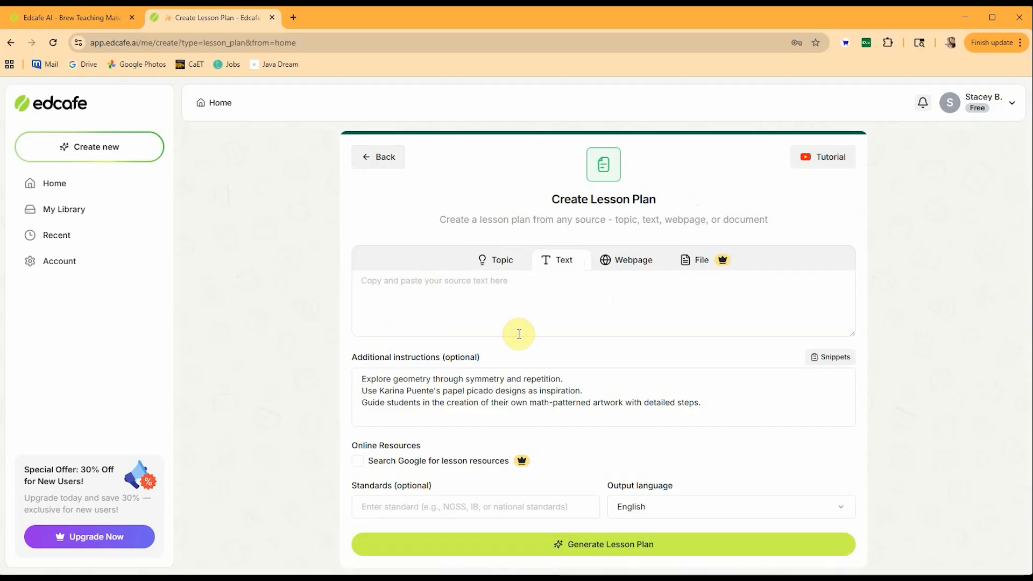
{"action": "left_click", "coordinate": [632, 262]}
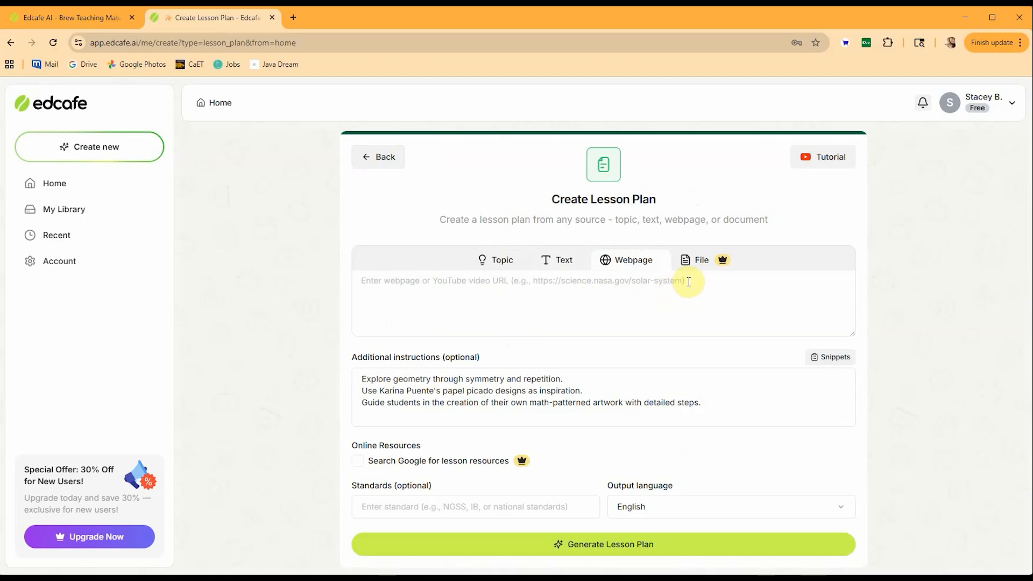
{"action": "left_click", "coordinate": [695, 265]}
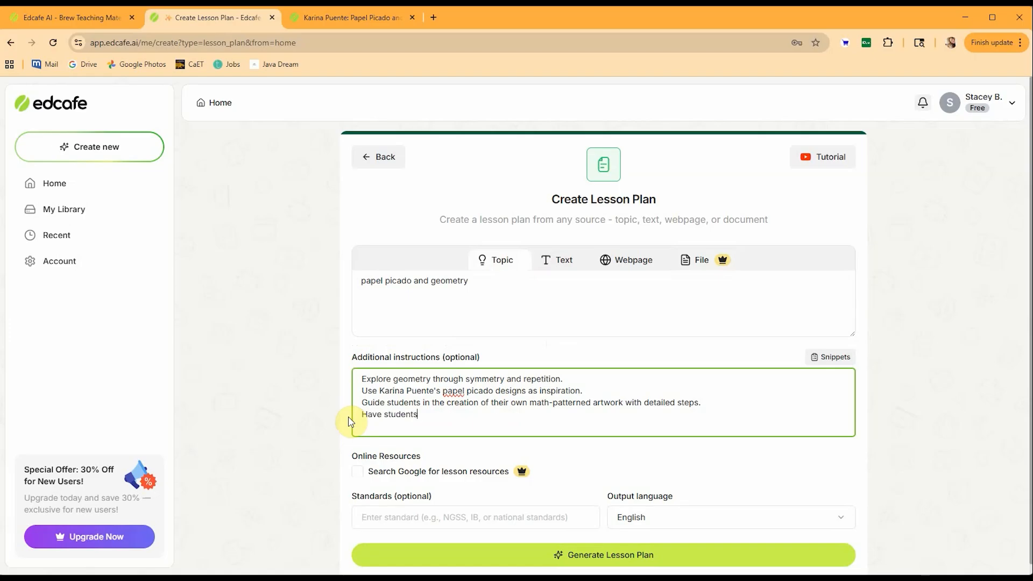
Add the instruction "Have students look for symmetry and repetition at home." and regenerate the lesson plan.
{"action": "type", "text": "symmetry and repetition at home."}
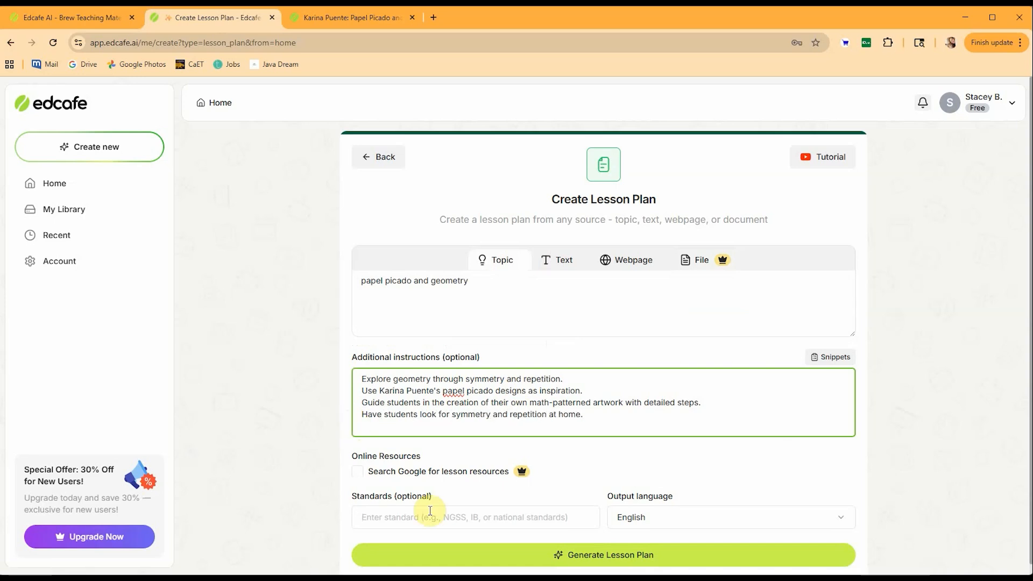
{"action": "left_click", "coordinate": [450, 560]}
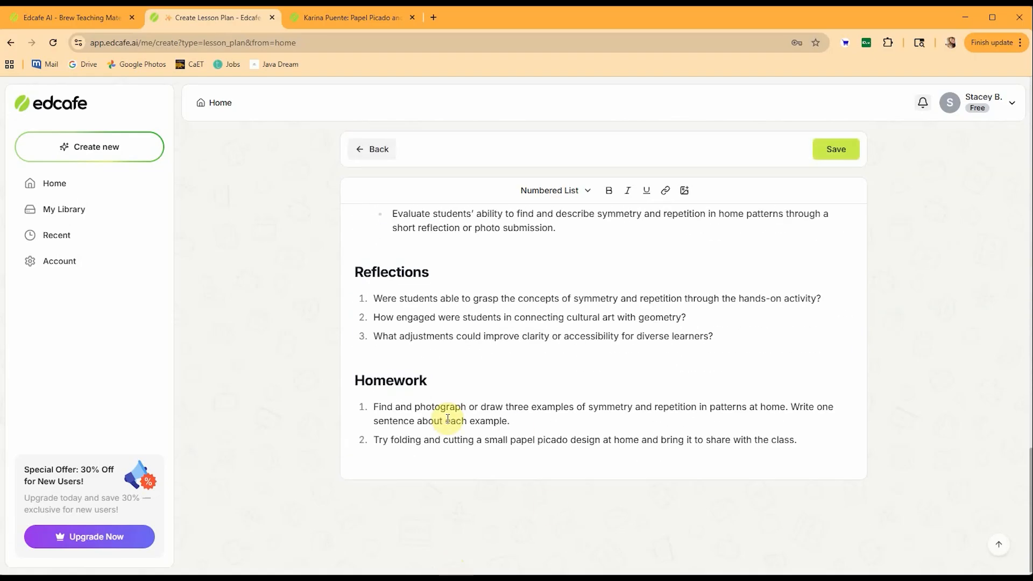
{"action": "scroll", "coordinate": [547, 419], "scroll_direction": "up", "scroll_amount": 15}
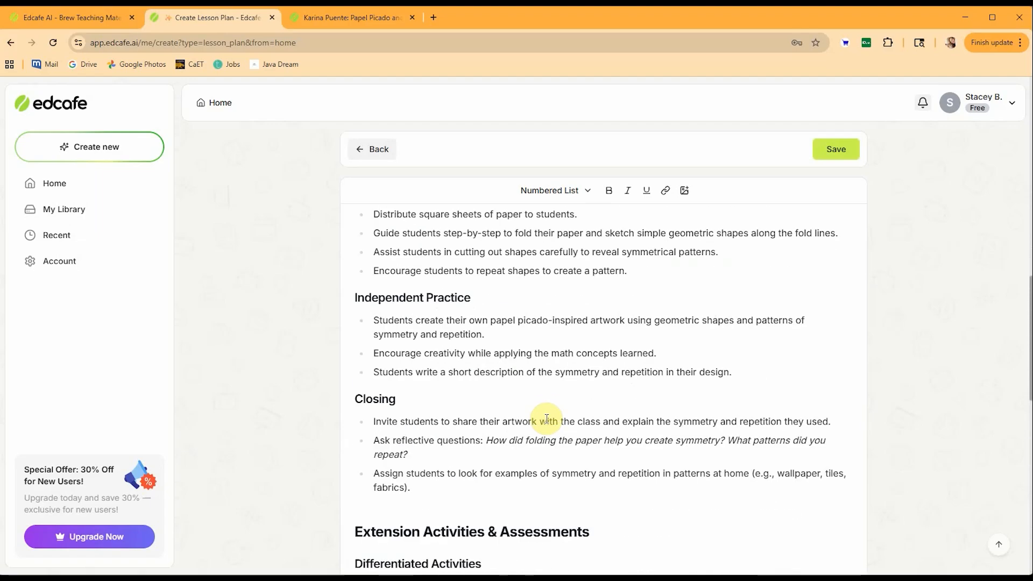
Save the regenerated lesson plan as "Papel Picado and Geometry" in My Library with public visibility.
{"action": "scroll", "coordinate": [524, 447], "scroll_direction": "up", "scroll_amount": 6}
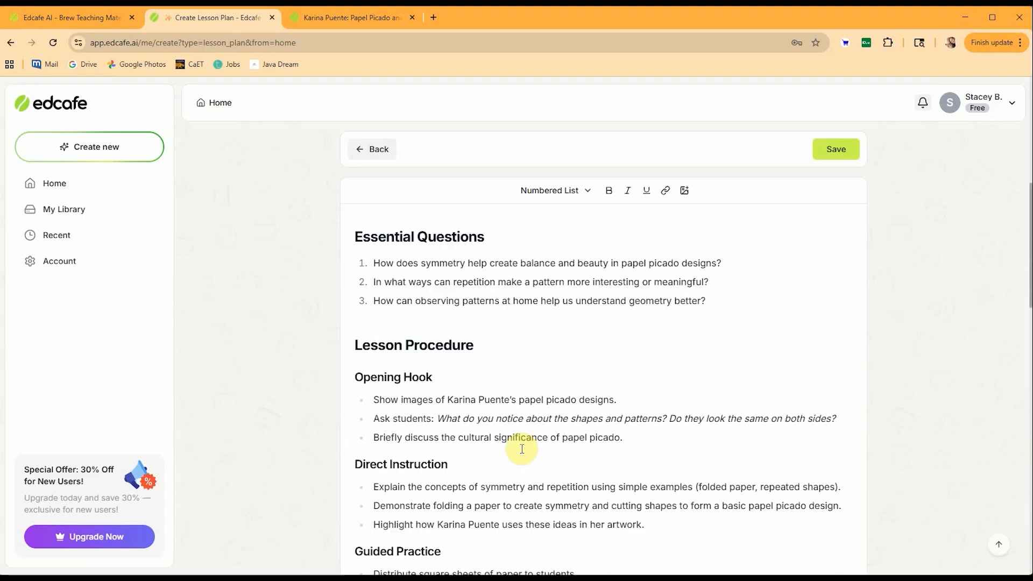
{"action": "scroll", "coordinate": [460, 420], "scroll_direction": "up", "scroll_amount": 7}
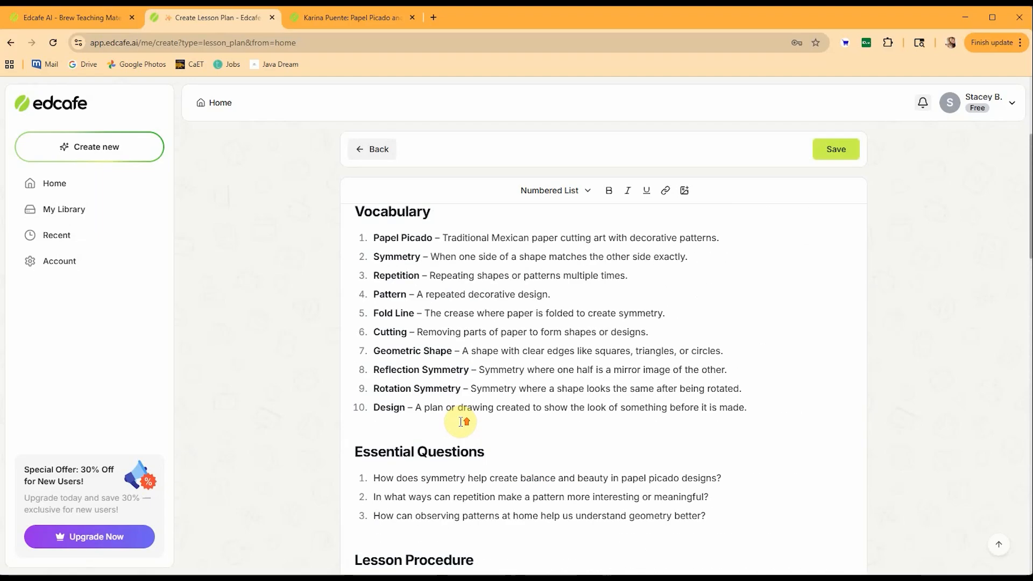
{"action": "left_click", "coordinate": [834, 150]}
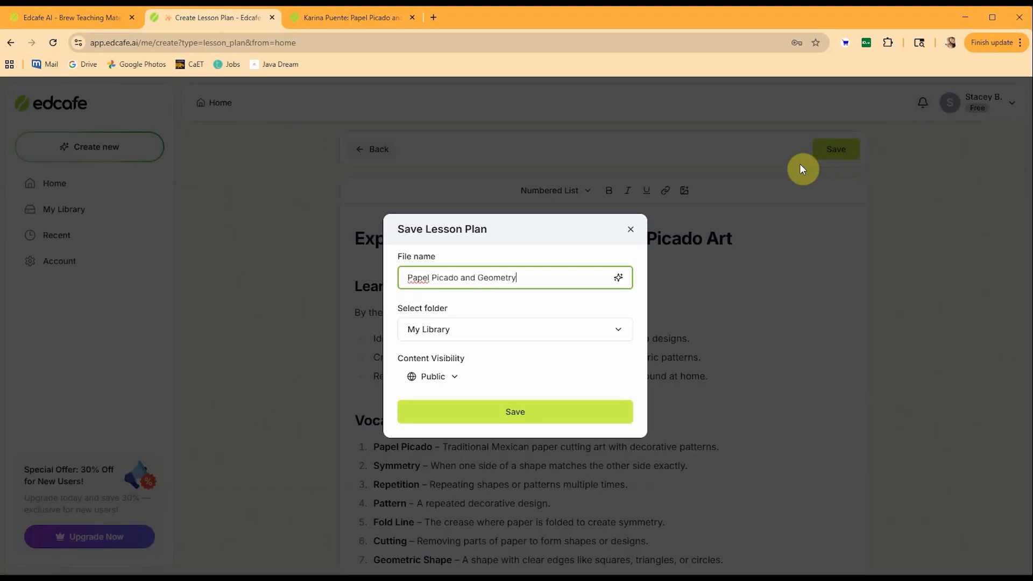
{"action": "left_click", "coordinate": [602, 329]}
{"action": "left_click", "coordinate": [491, 362]}
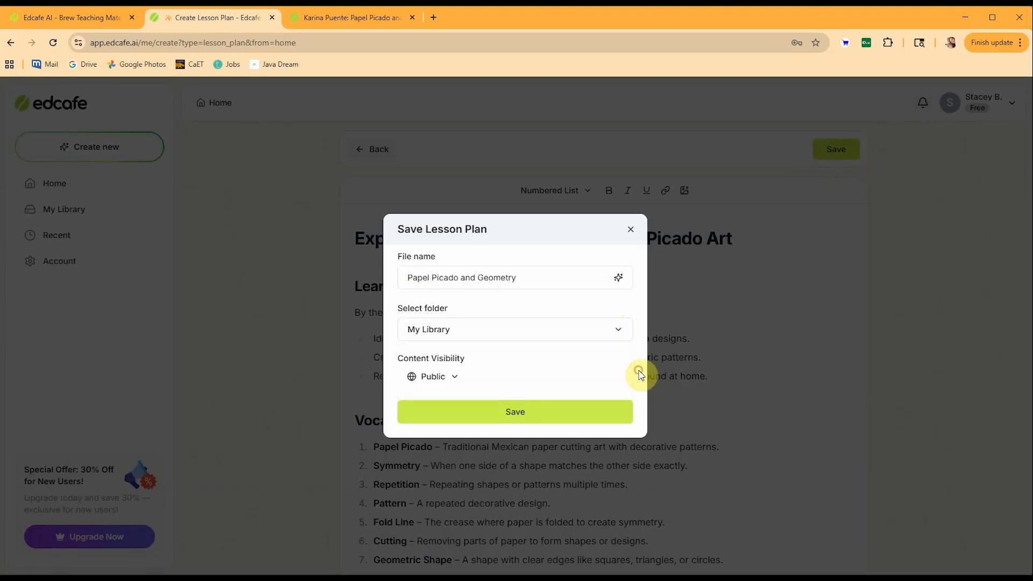
{"action": "left_click", "coordinate": [457, 377]}
{"action": "left_click", "coordinate": [459, 398]}
{"action": "left_click", "coordinate": [511, 411]}
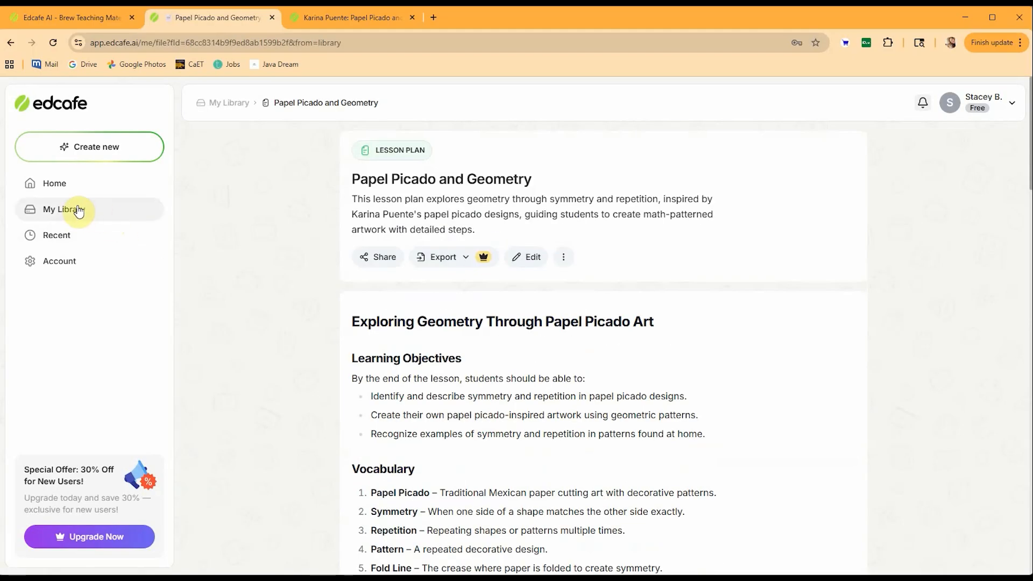
Open My Library and copy the share link of the Papel Picado and Geometry lesson plan.
{"action": "left_click", "coordinate": [79, 210]}
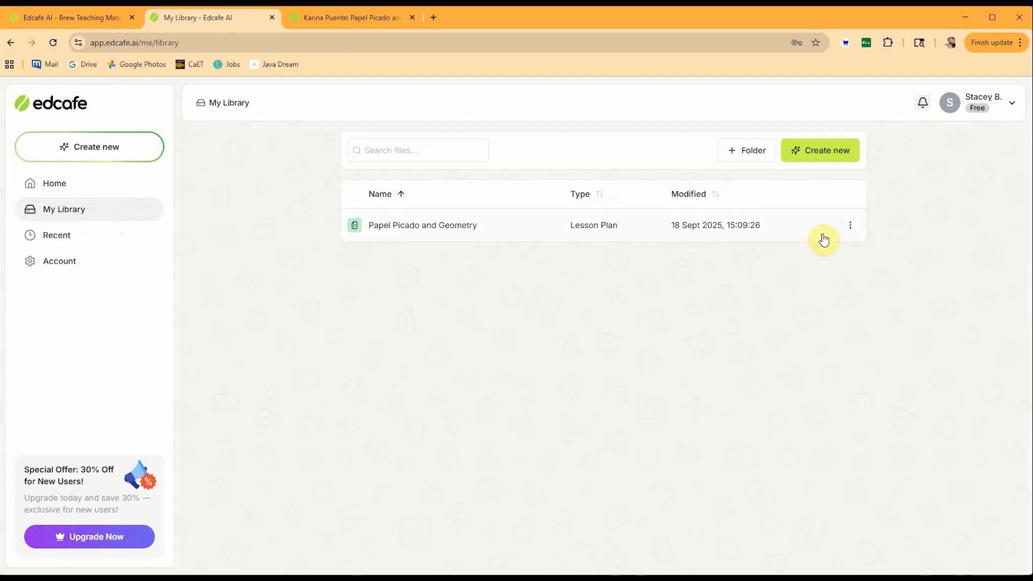
{"action": "left_click", "coordinate": [856, 233]}
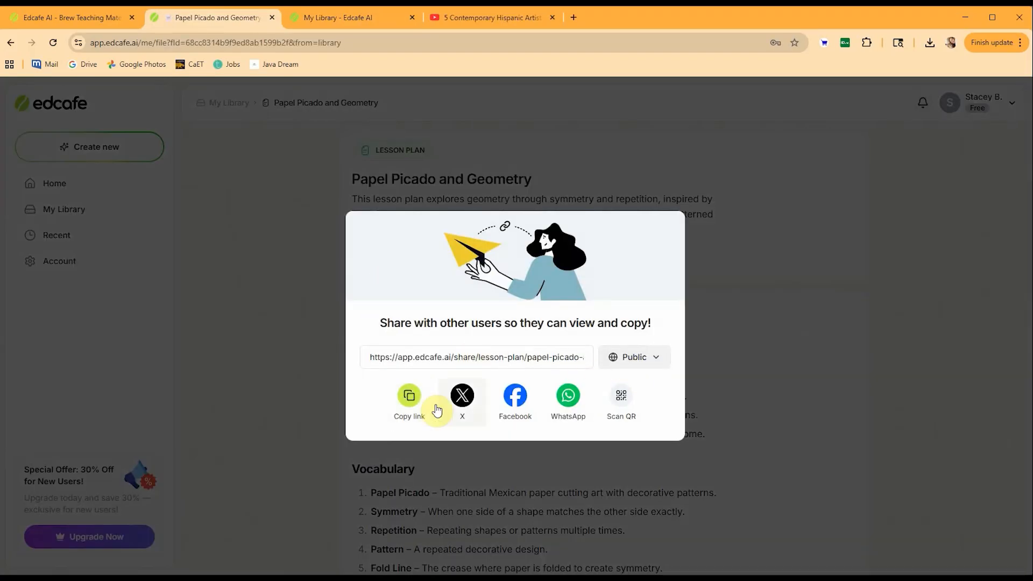
{"action": "left_click", "coordinate": [413, 401]}
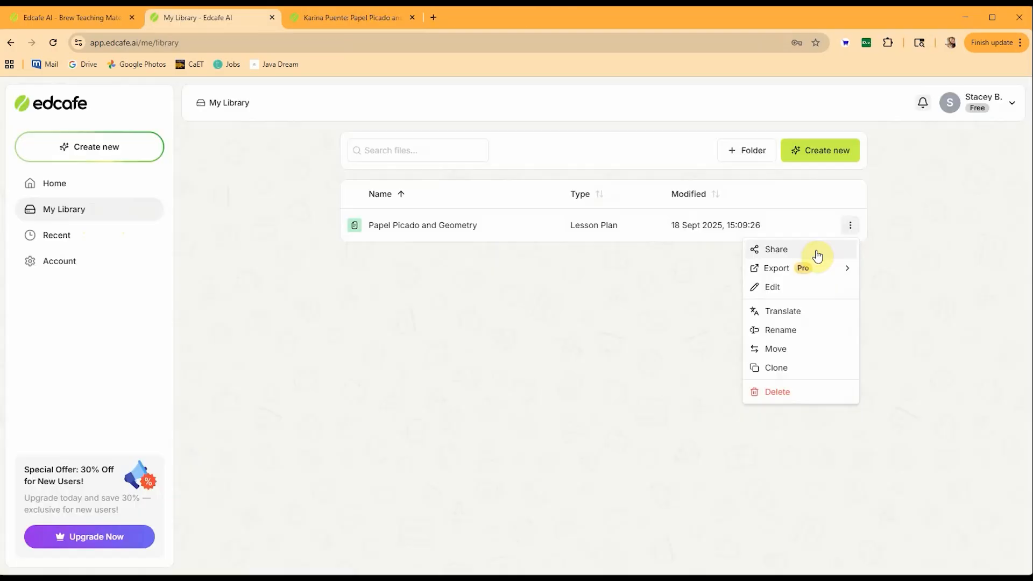
{"action": "mouse_move", "coordinate": [803, 270]}
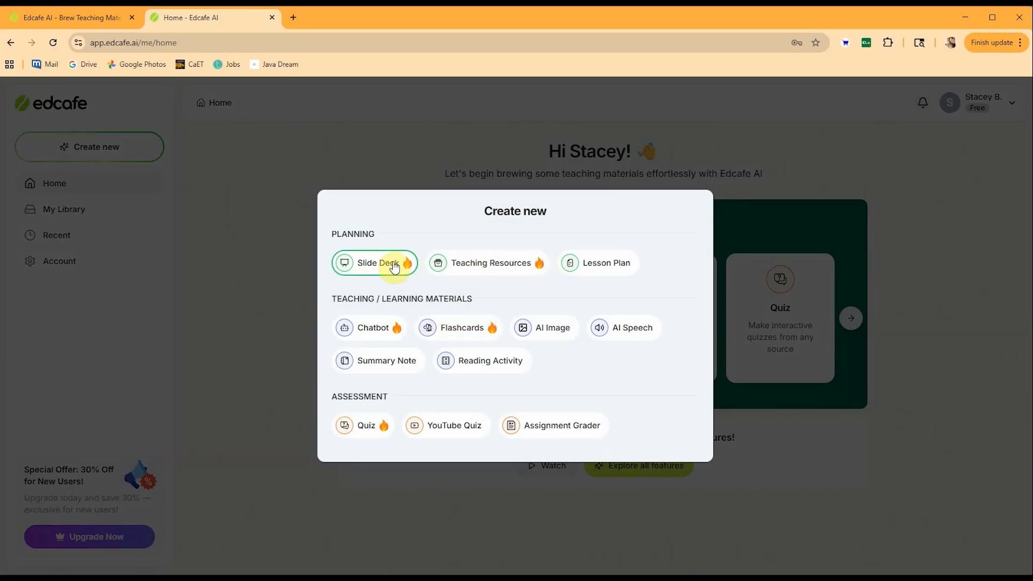
Open the slide deck setup, browse its available themes and return to the home dashboard.
{"action": "left_click", "coordinate": [383, 265]}
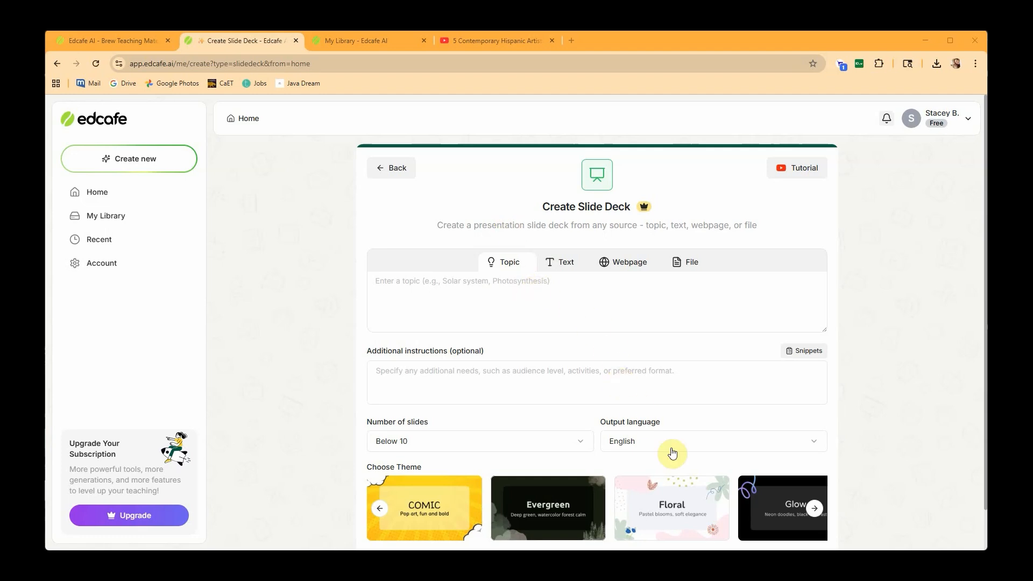
{"action": "left_click", "coordinate": [815, 514]}
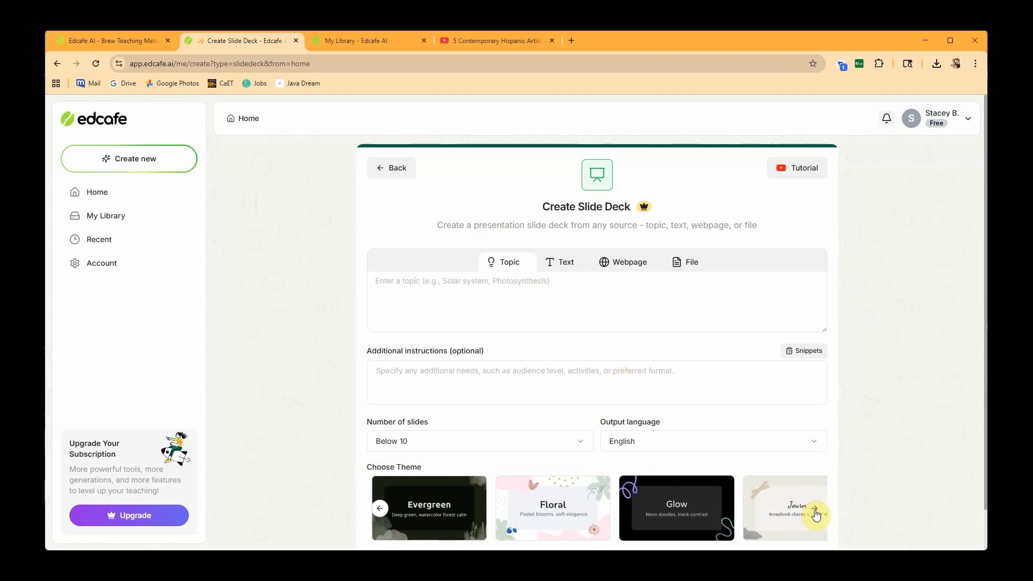
{"action": "left_click", "coordinate": [815, 514]}
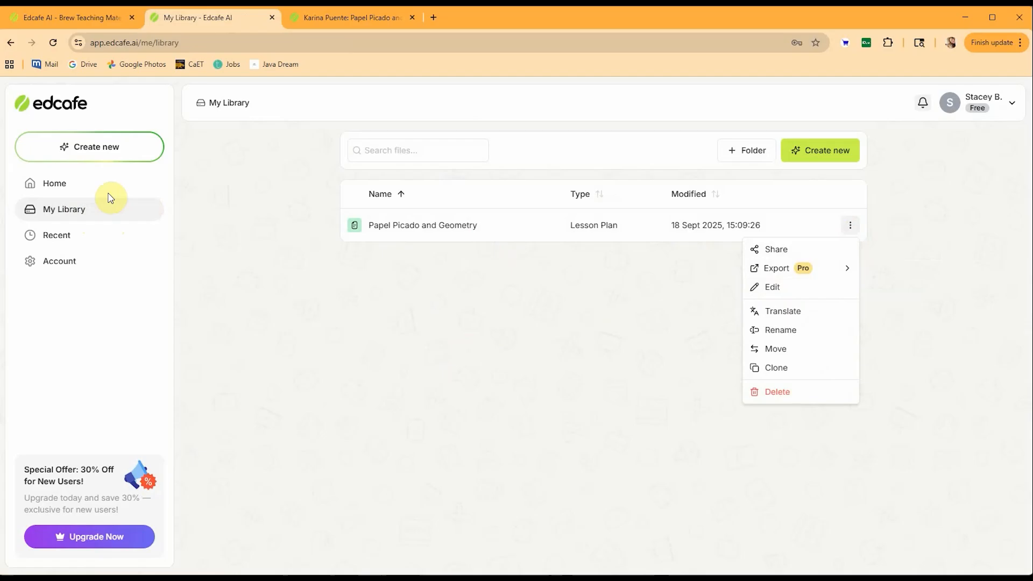
{"action": "left_click", "coordinate": [60, 186]}
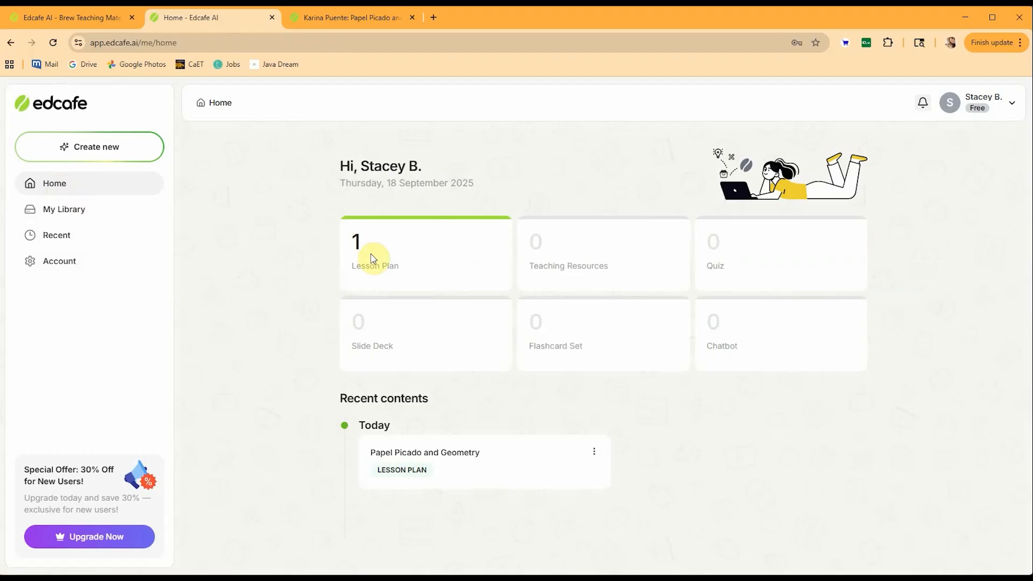
{"action": "mouse_move", "coordinate": [451, 332]}
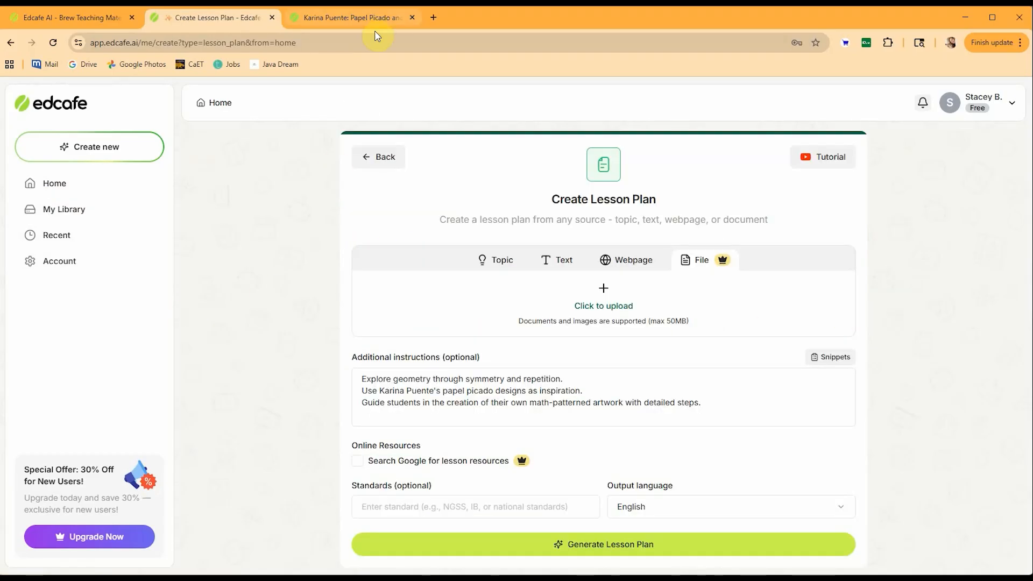
Review the vocabulary, essential questions and online resources in the shared "Karina Puente: Papel Picado and Geometry" lesson plan.
{"action": "left_click", "coordinate": [370, 18]}
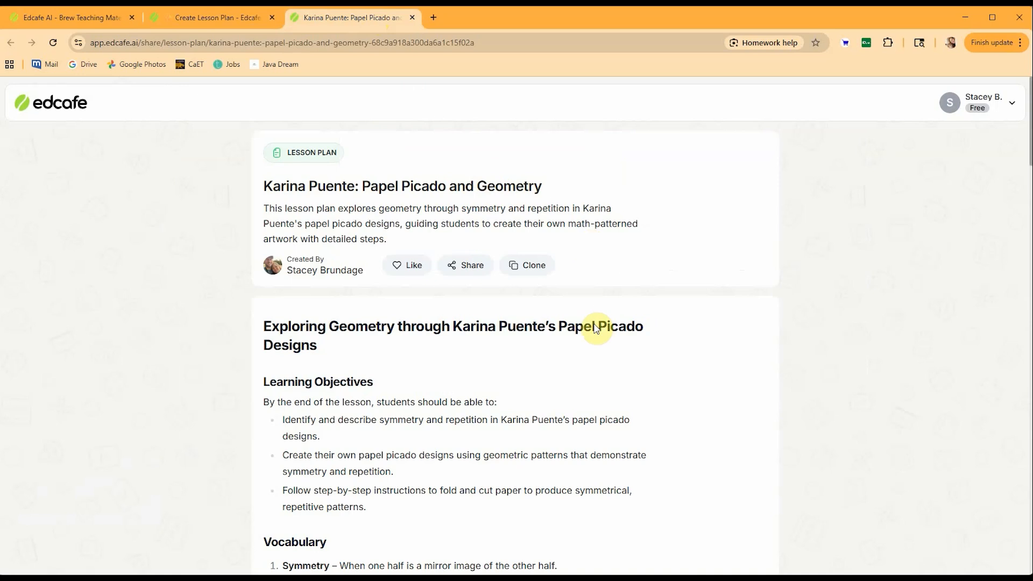
{"action": "scroll", "coordinate": [596, 386], "scroll_direction": "down", "scroll_amount": 1}
{"action": "scroll", "coordinate": [599, 388], "scroll_direction": "down", "scroll_amount": 10}
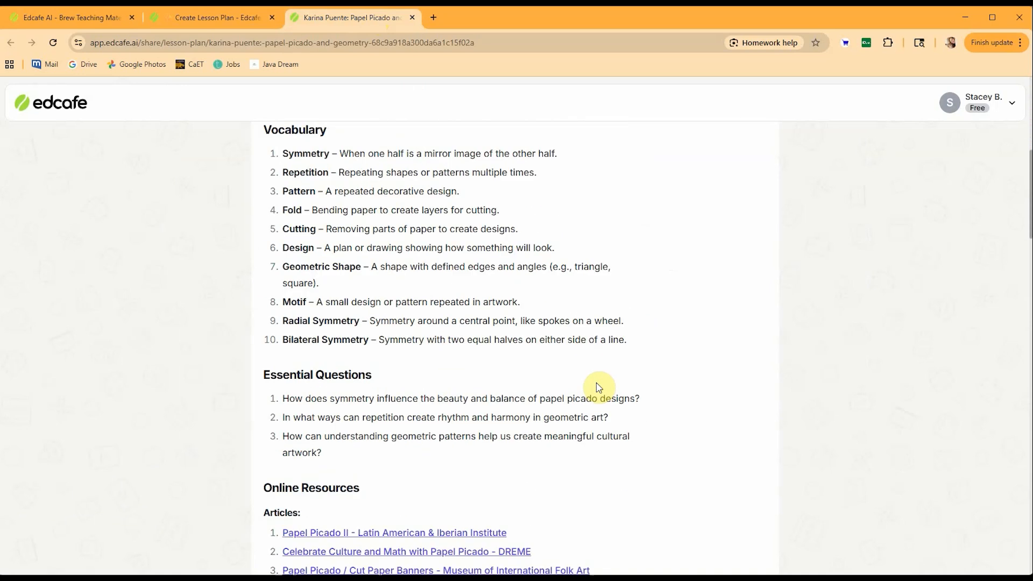
{"action": "scroll", "coordinate": [598, 387], "scroll_direction": "down", "scroll_amount": 3}
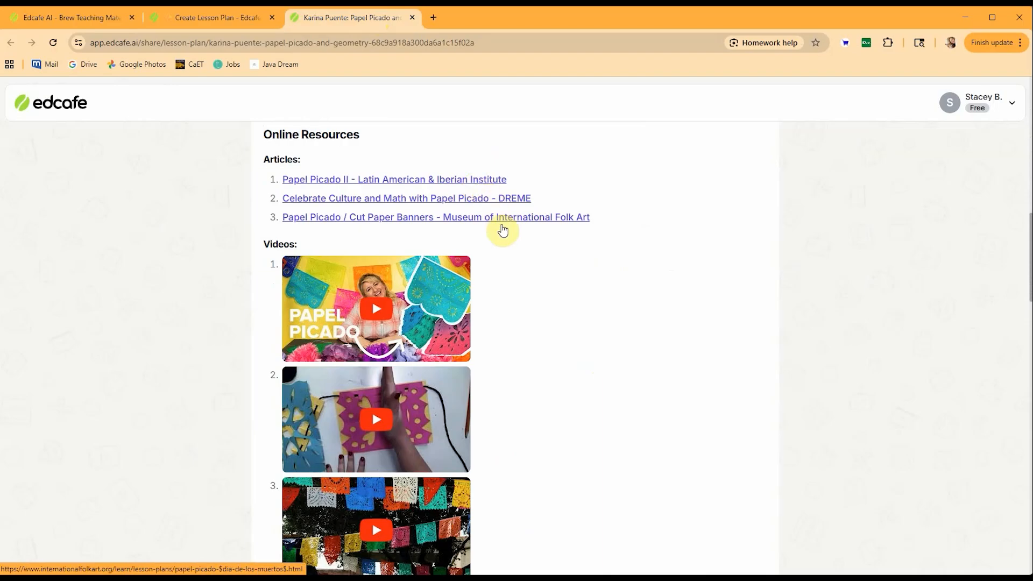
{"action": "scroll", "coordinate": [484, 300], "scroll_direction": "down", "scroll_amount": 1}
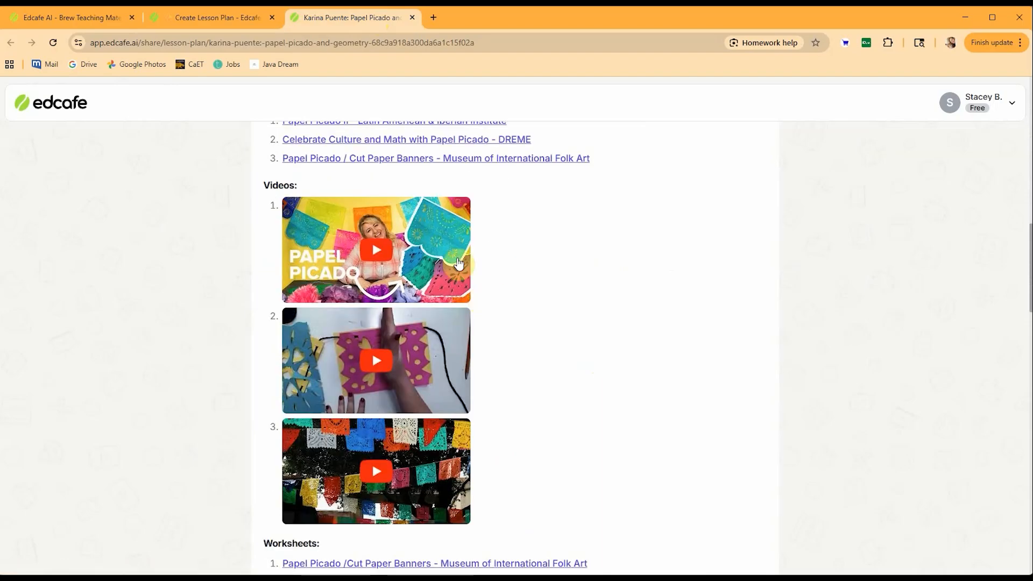
{"action": "scroll", "coordinate": [471, 468], "scroll_direction": "down", "scroll_amount": 3}
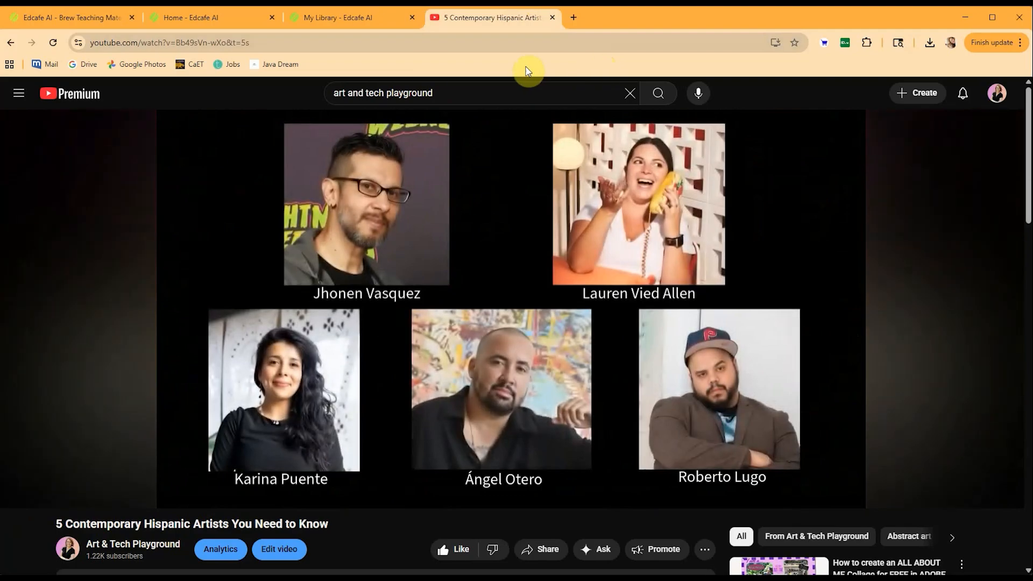
Open the "Ángel Otero: Painting and Migration Stories" lesson plan from the Premium account's library and review its sections.
{"action": "left_click", "coordinate": [367, 19]}
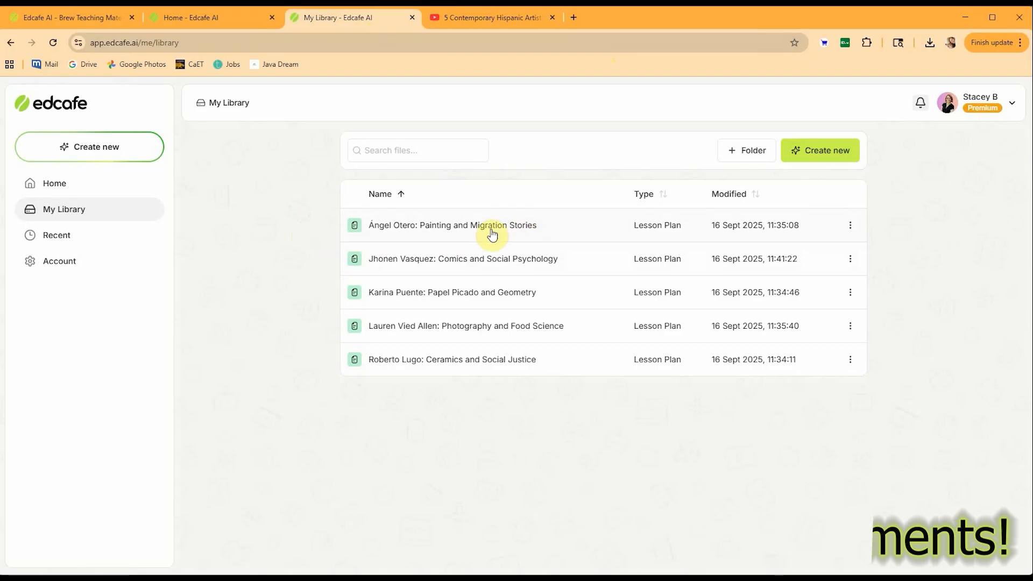
{"action": "left_click", "coordinate": [526, 226]}
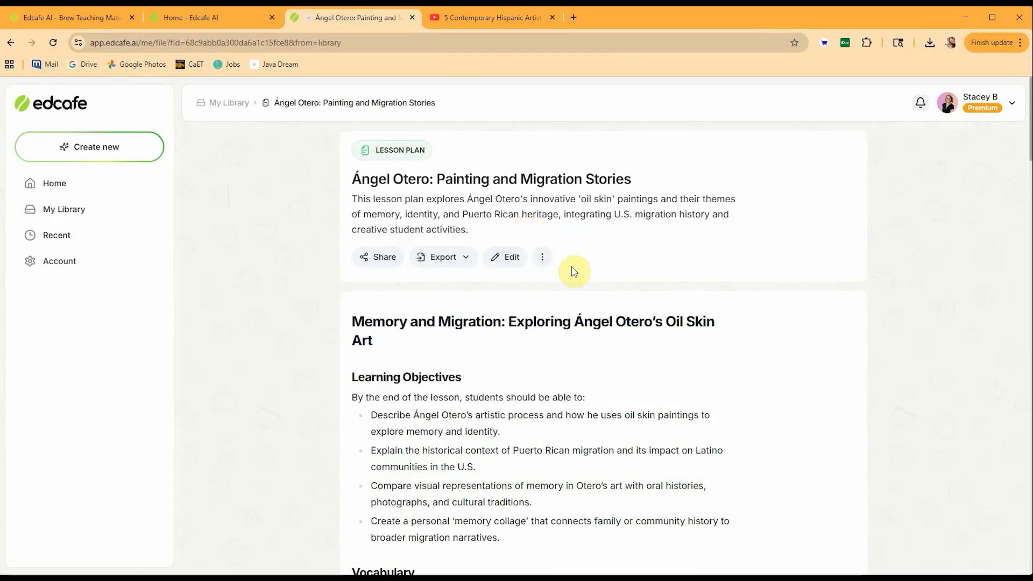
{"action": "scroll", "coordinate": [422, 361], "scroll_direction": "down", "scroll_amount": 3}
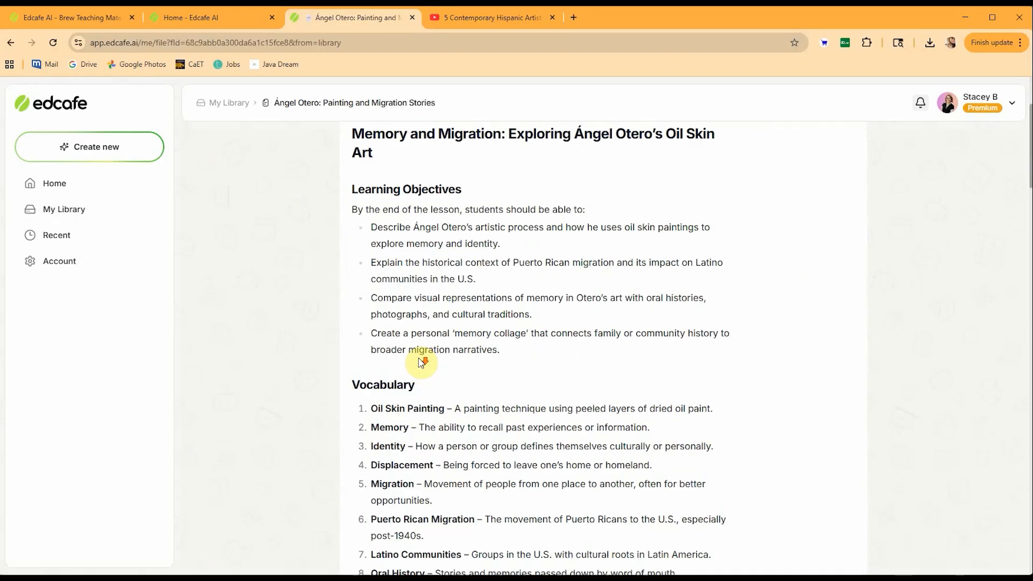
{"action": "scroll", "coordinate": [421, 361], "scroll_direction": "down", "scroll_amount": 12}
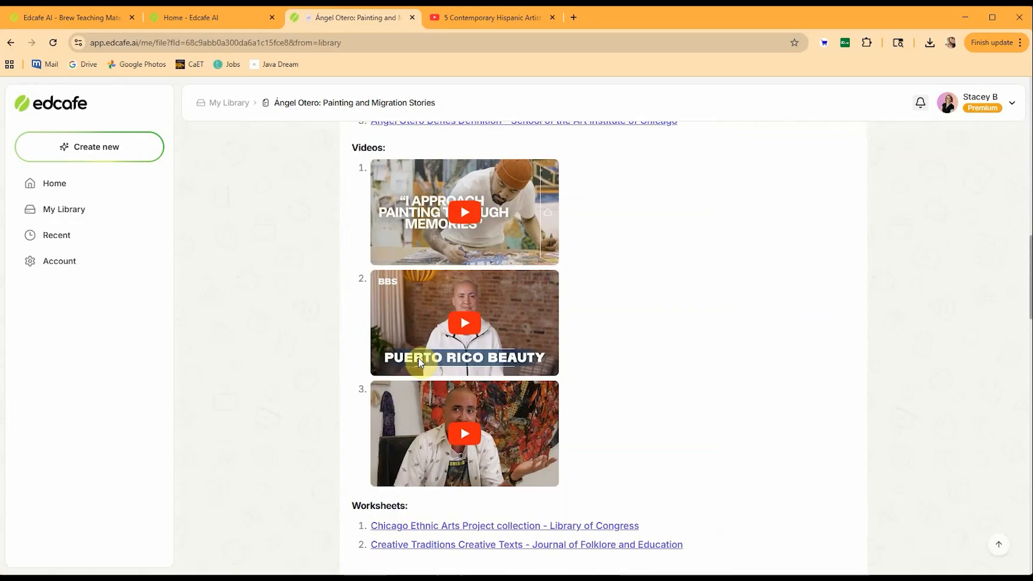
{"action": "scroll", "coordinate": [418, 357], "scroll_direction": "down", "scroll_amount": 11}
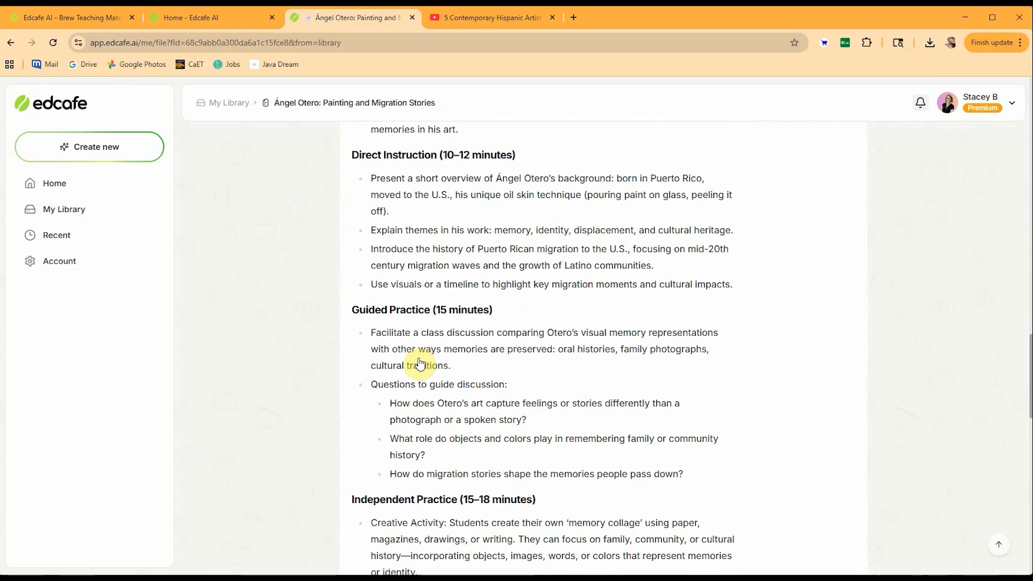
{"action": "scroll", "coordinate": [420, 363], "scroll_direction": "down", "scroll_amount": 4}
{"action": "scroll", "coordinate": [421, 360], "scroll_direction": "up", "scroll_amount": 11}
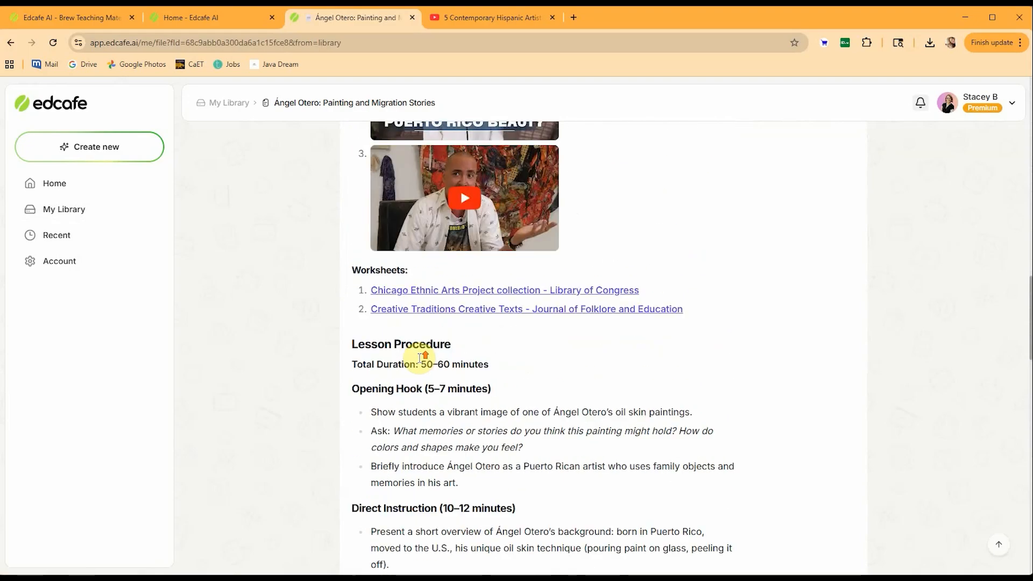
{"action": "scroll", "coordinate": [422, 359], "scroll_direction": "up", "scroll_amount": 10}
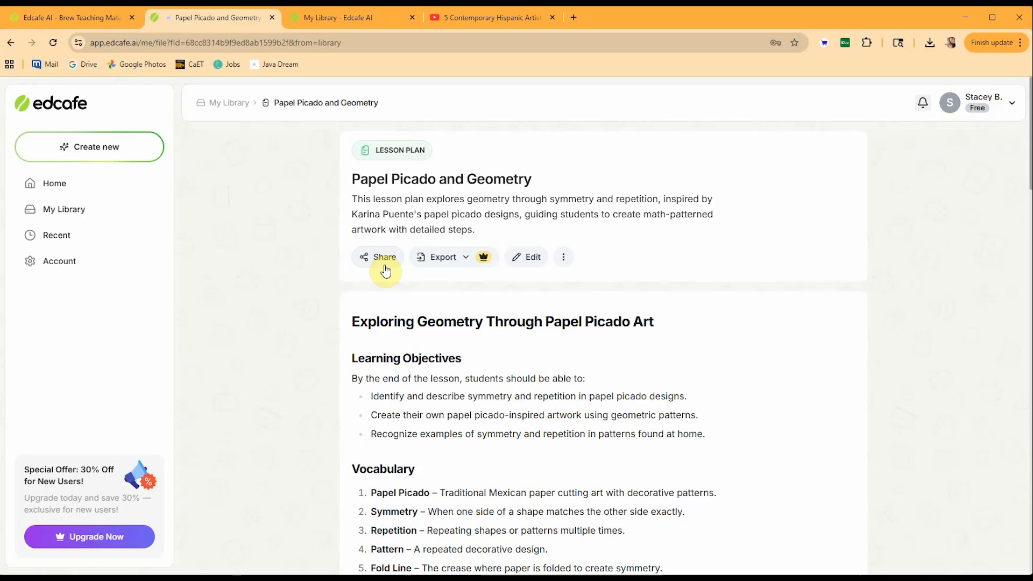
View the types of new teaching material that can be created and open the subscription upgrade offer.
{"action": "left_click", "coordinate": [128, 147]}
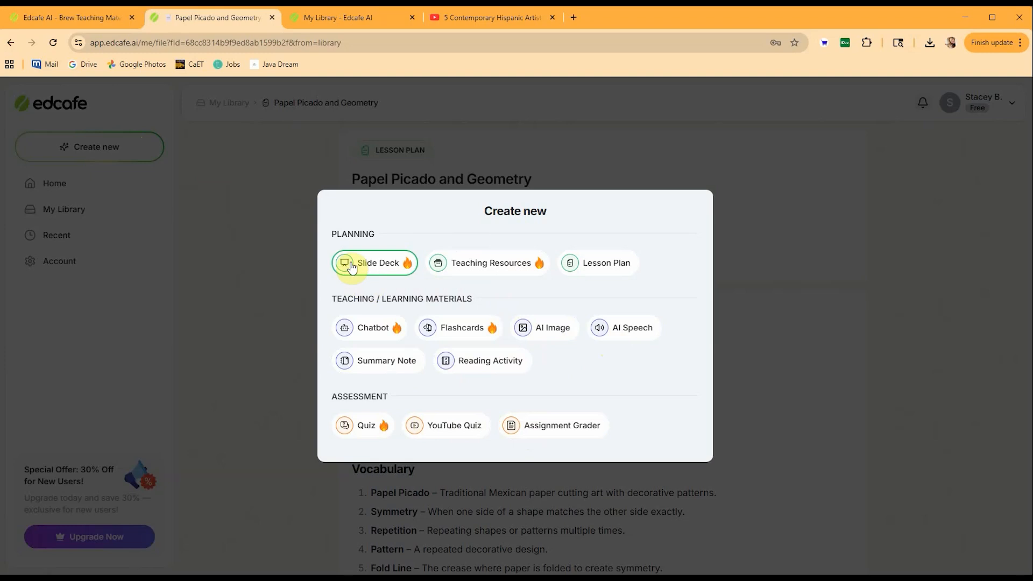
{"action": "left_click", "coordinate": [384, 269]}
{"action": "left_click", "coordinate": [302, 392]}
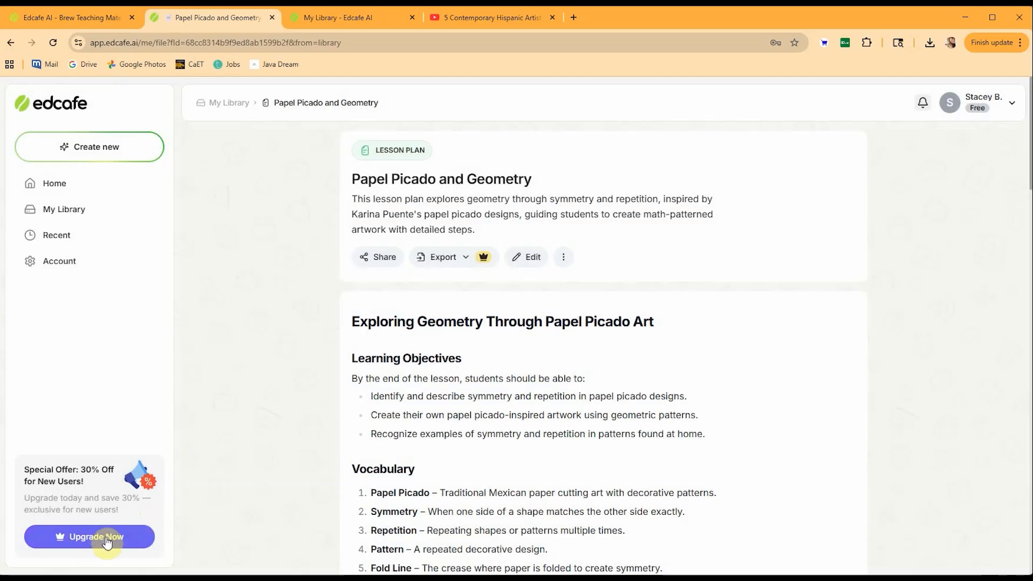
{"action": "left_click", "coordinate": [98, 533]}
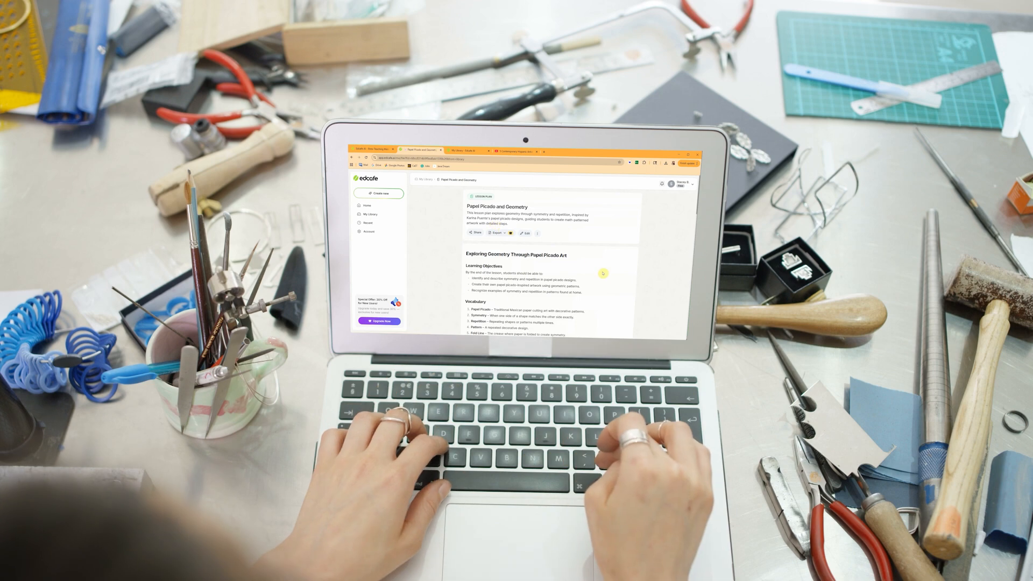
Review the saved Papel Picado and Geometry lesson plan from its vocabulary through the lesson procedure.
{"action": "scroll", "coordinate": [603, 274], "scroll_direction": "down", "scroll_amount": 10}
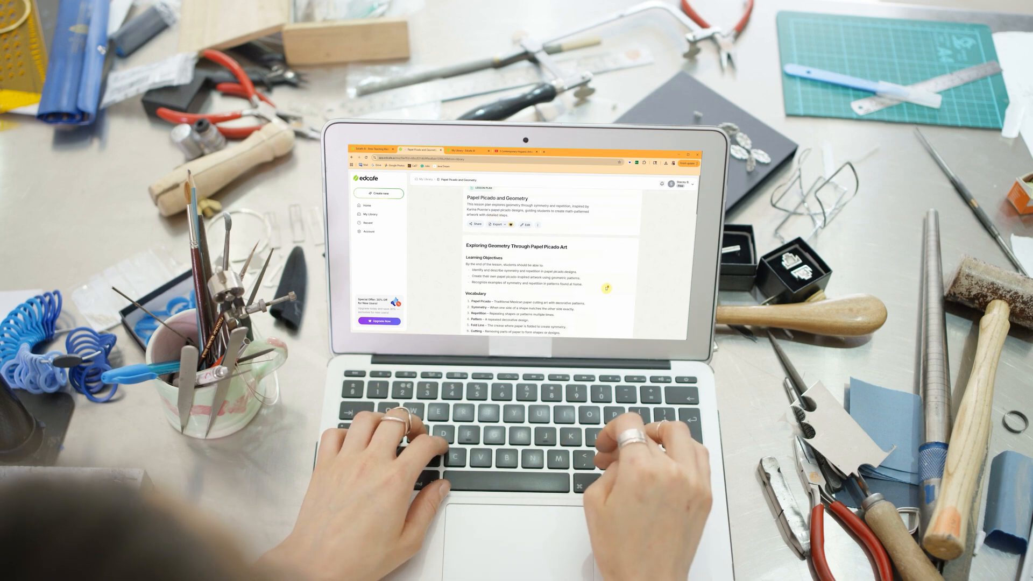
{"action": "scroll", "coordinate": [606, 289], "scroll_direction": "down", "scroll_amount": 5}
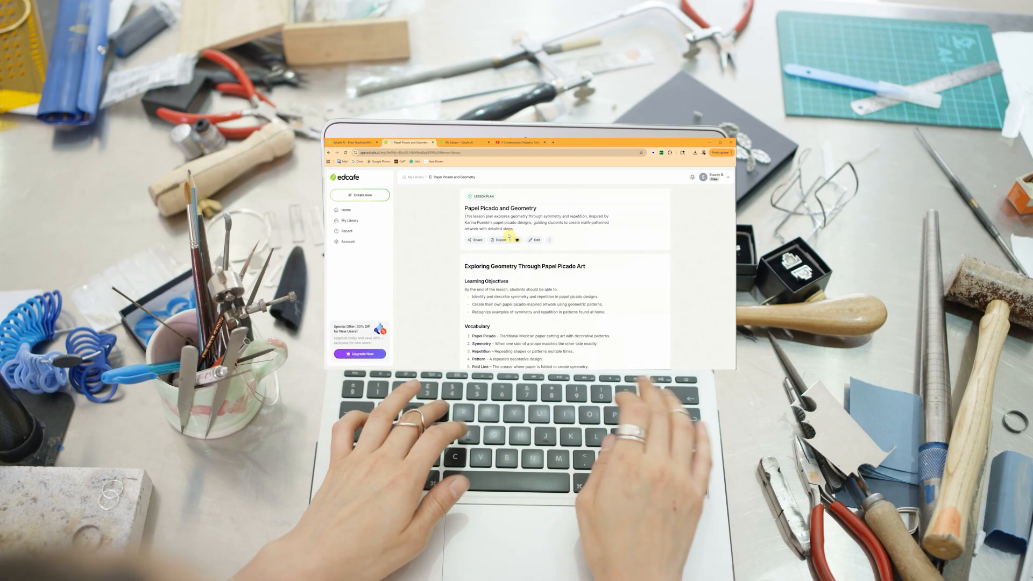
{"action": "scroll", "coordinate": [616, 289], "scroll_direction": "down", "scroll_amount": 3}
{"action": "scroll", "coordinate": [770, 427], "scroll_direction": "down", "scroll_amount": 8}
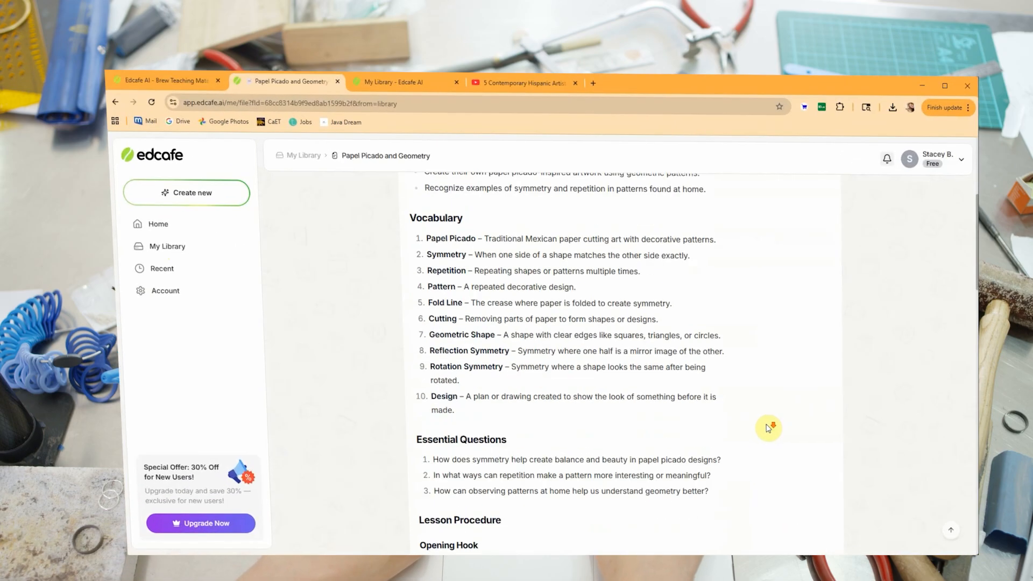
{"action": "scroll", "coordinate": [768, 430], "scroll_direction": "down", "scroll_amount": 2}
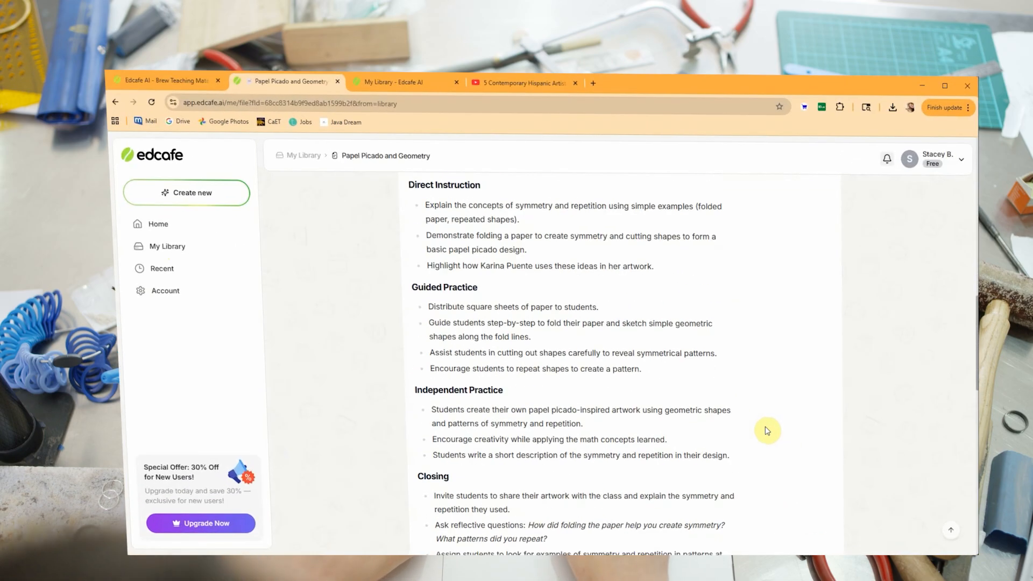
{"action": "scroll", "coordinate": [770, 430], "scroll_direction": "up", "scroll_amount": 4}
{"action": "scroll", "coordinate": [769, 430], "scroll_direction": "up", "scroll_amount": 8}
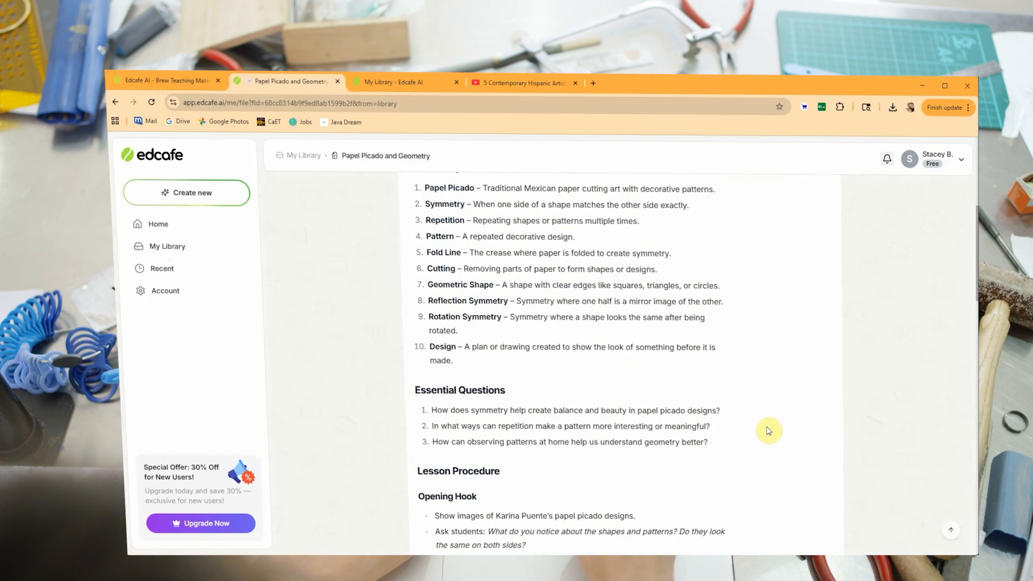